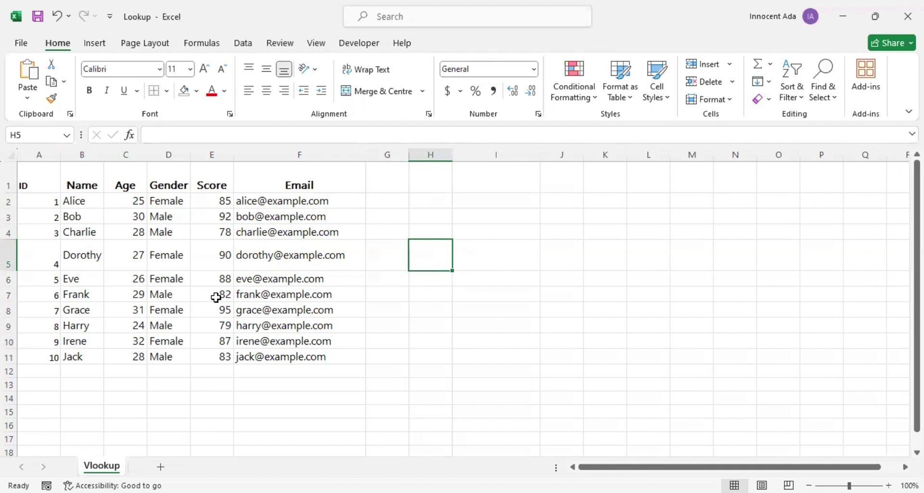
# Define the workbook-scoped name Score for the score values in E2:E11, with the comment "Score is ranged E2:E11".
pyautogui.moveTo(212, 201); pyautogui.dragTo(226, 351)
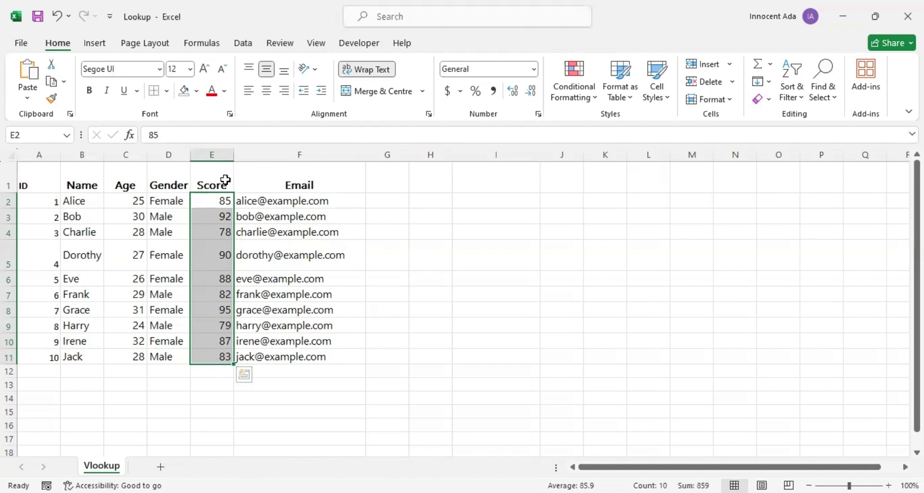
pyautogui.click(204, 49)
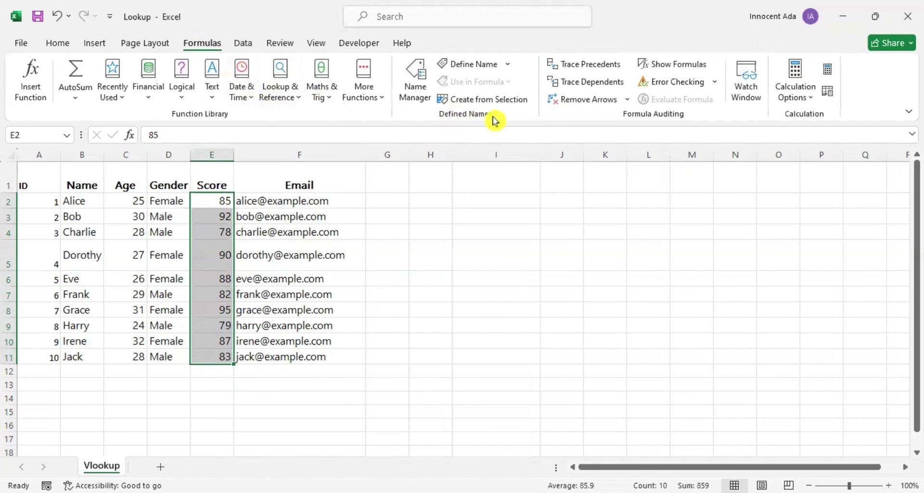
pyautogui.click(491, 64)
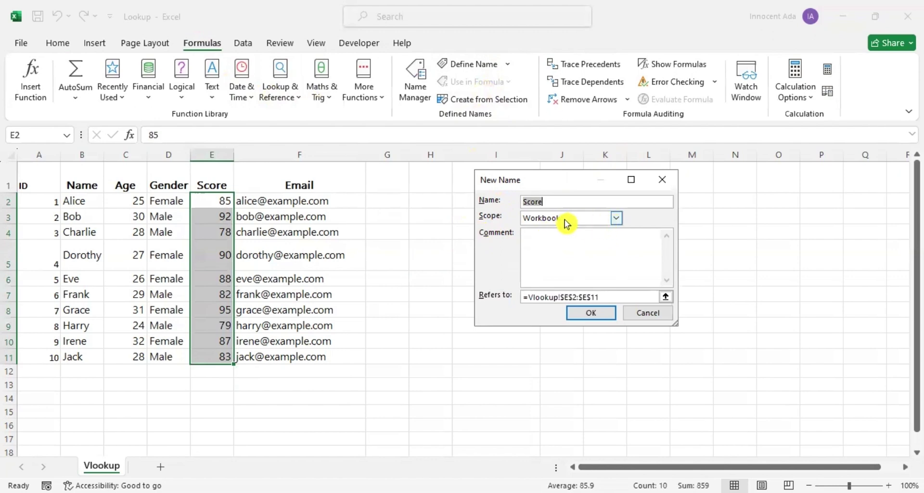
pyautogui.click(617, 218)
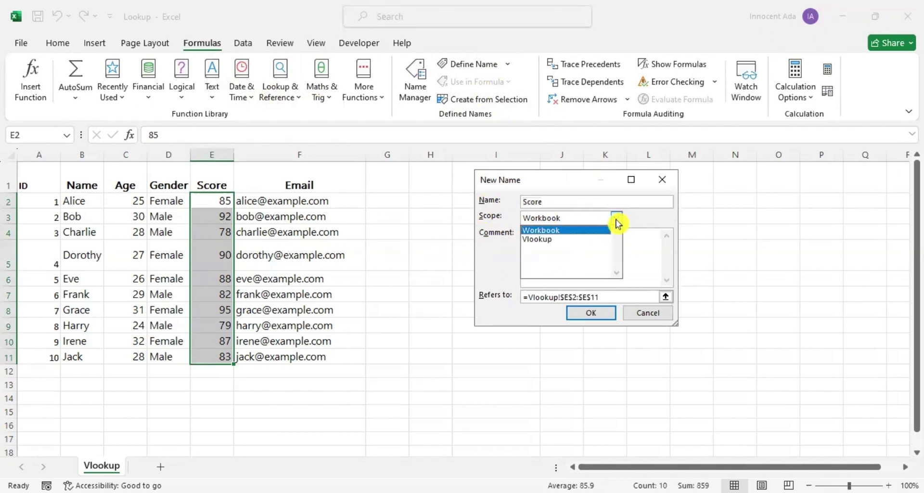
pyautogui.click(554, 229)
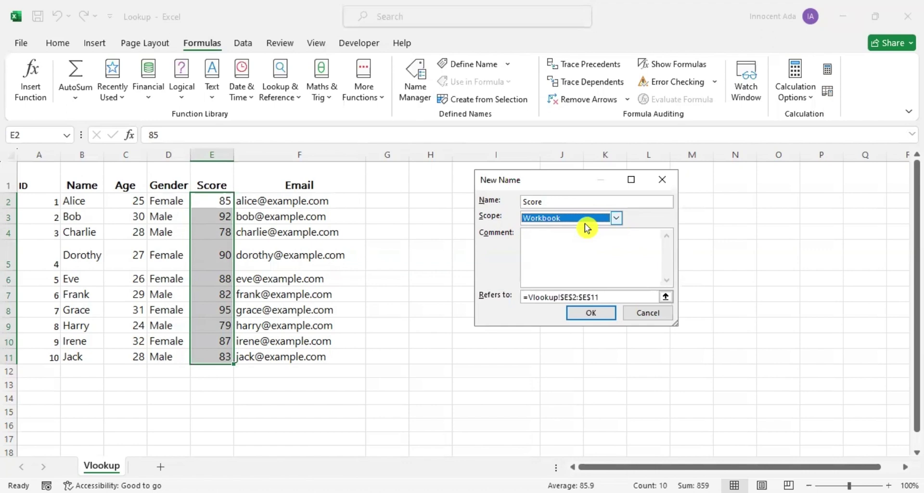
pyautogui.click(556, 236)
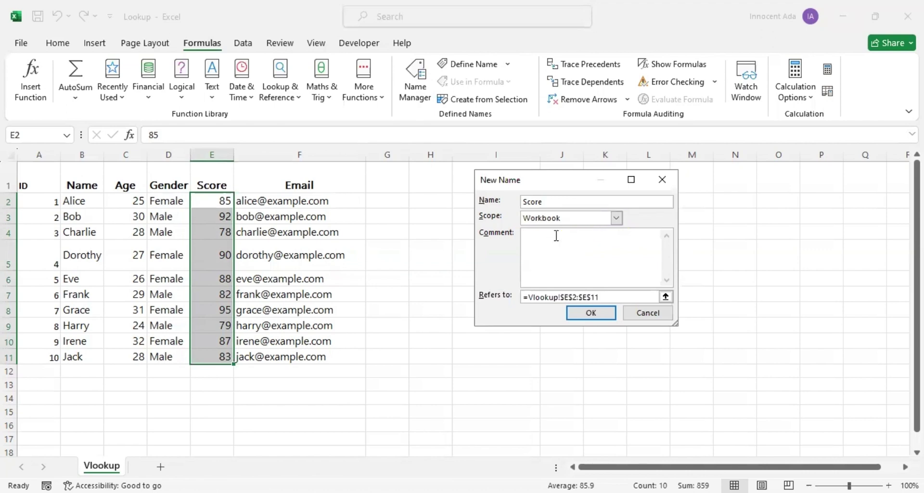
pyautogui.write('Score is ranged E2:E11')
pyautogui.click(591, 313)
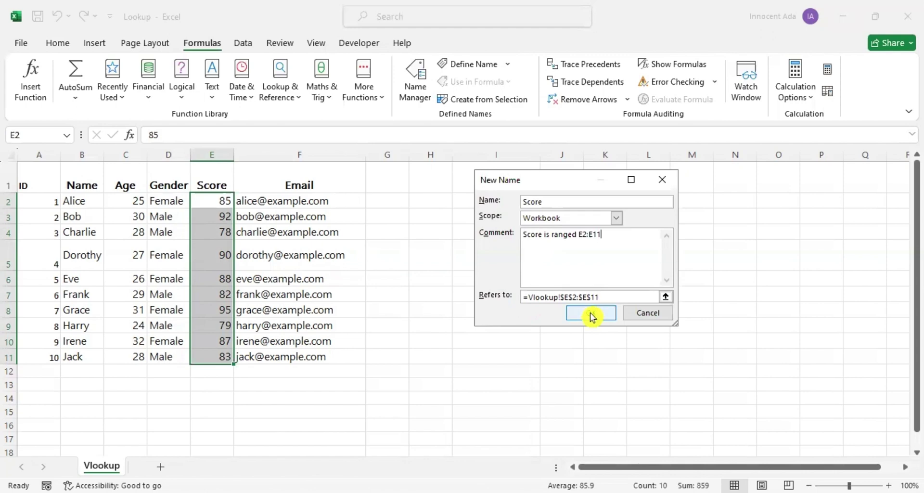
pyautogui.click(591, 313)
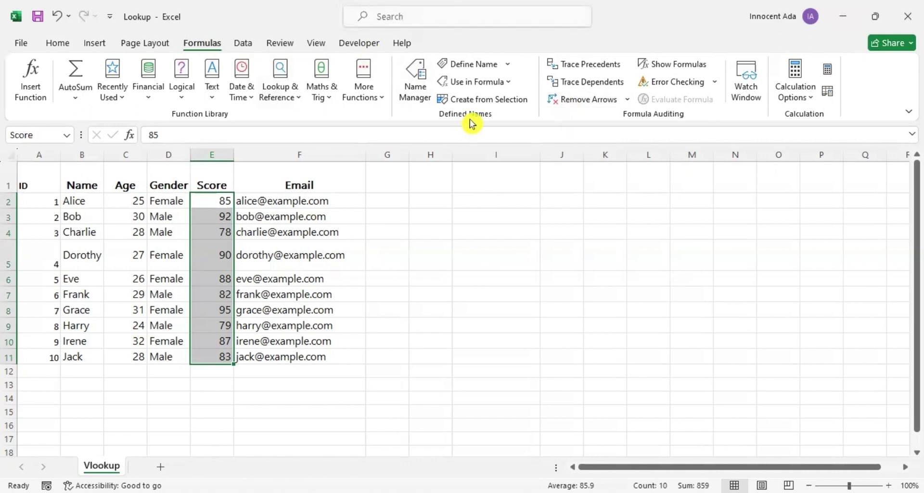
pyautogui.click(413, 102)
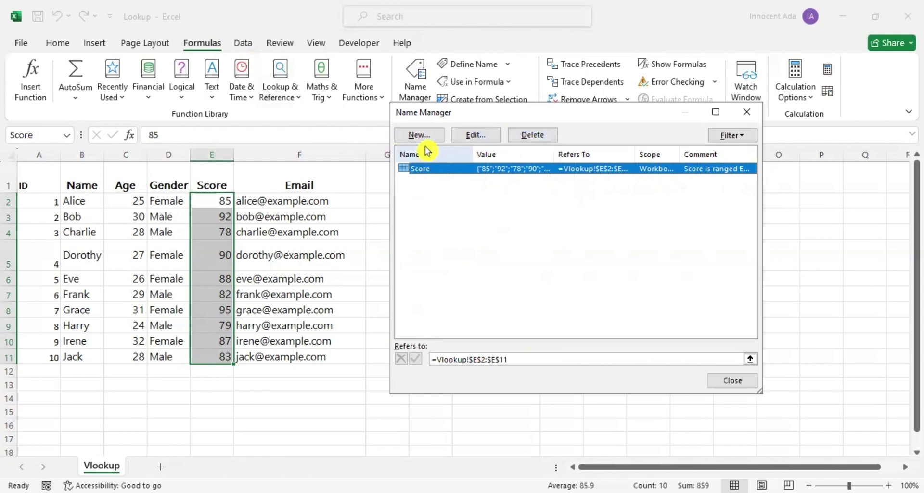
pyautogui.press('Escape')
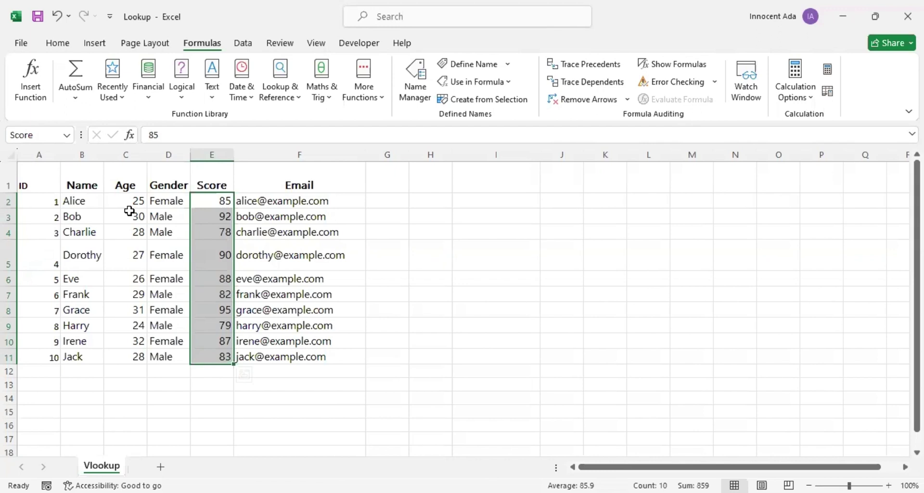
# Define the workbook-scoped name Age for the age values in C2:C11.
pyautogui.moveTo(130, 201); pyautogui.dragTo(124, 355)
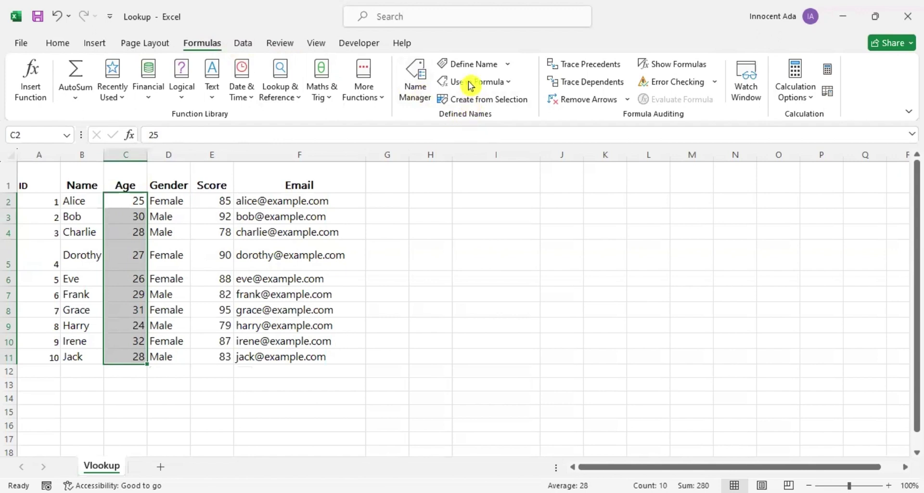
pyautogui.click(470, 65)
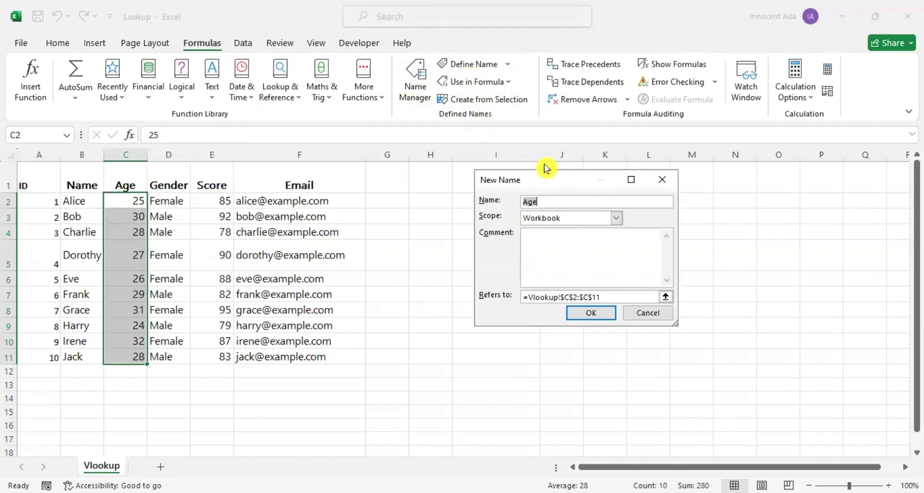
pyautogui.click(543, 202)
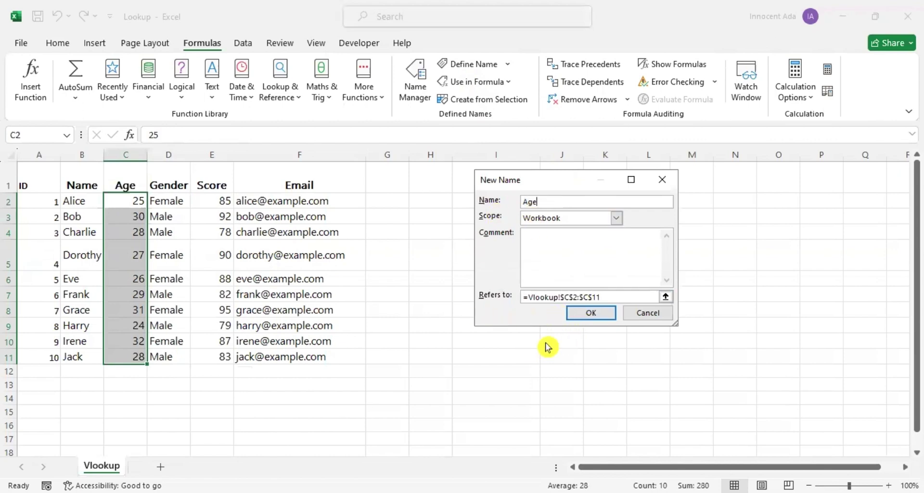
pyautogui.click(588, 314)
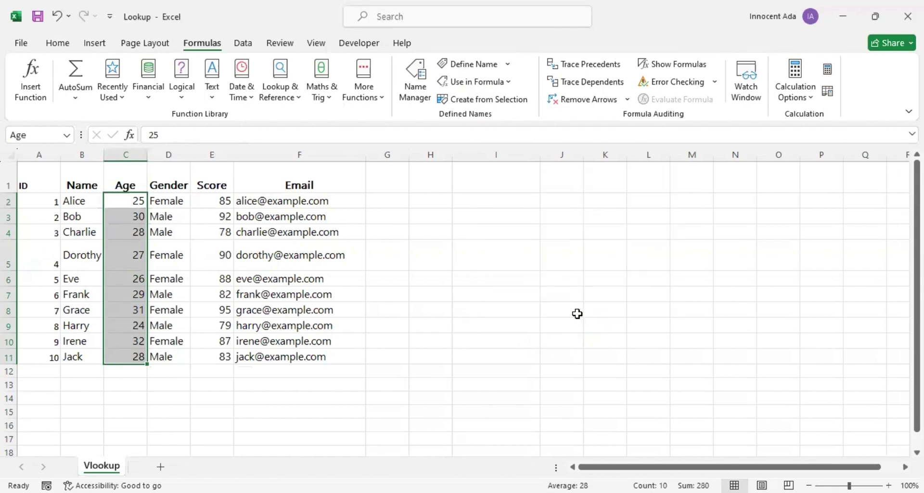
# Define the workbook-scoped name Gender for the gender values in D2:D11.
pyautogui.moveTo(167, 201); pyautogui.dragTo(172, 360)
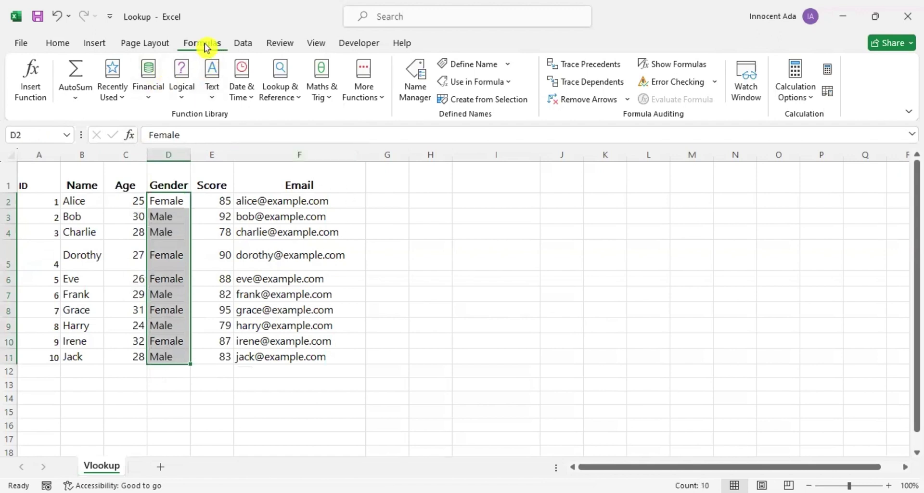
pyautogui.click(461, 68)
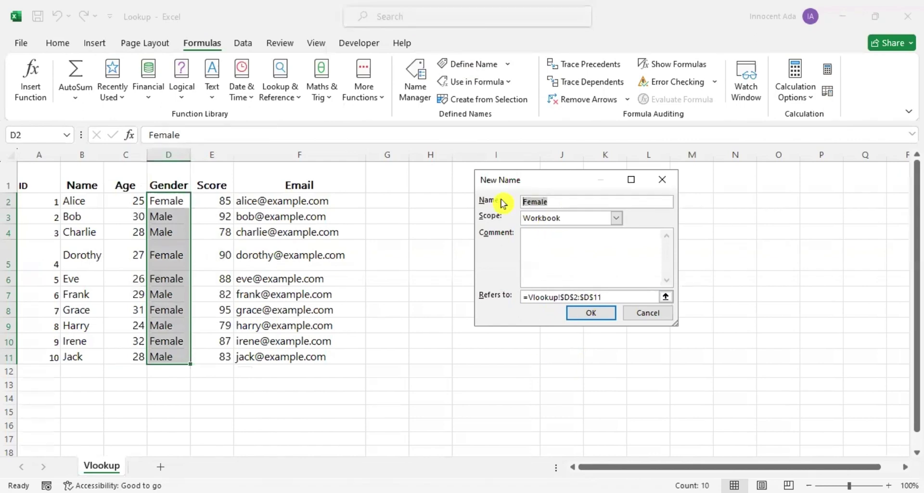
pyautogui.write('Gender')
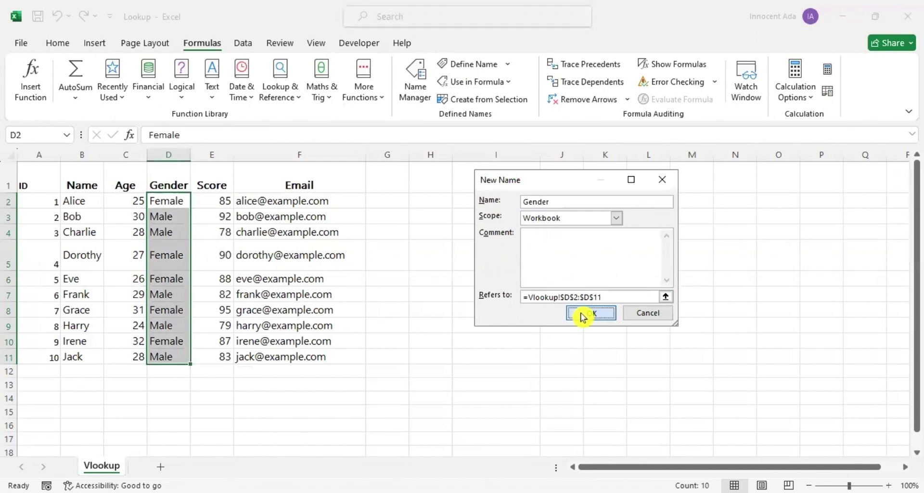
pyautogui.click(582, 313)
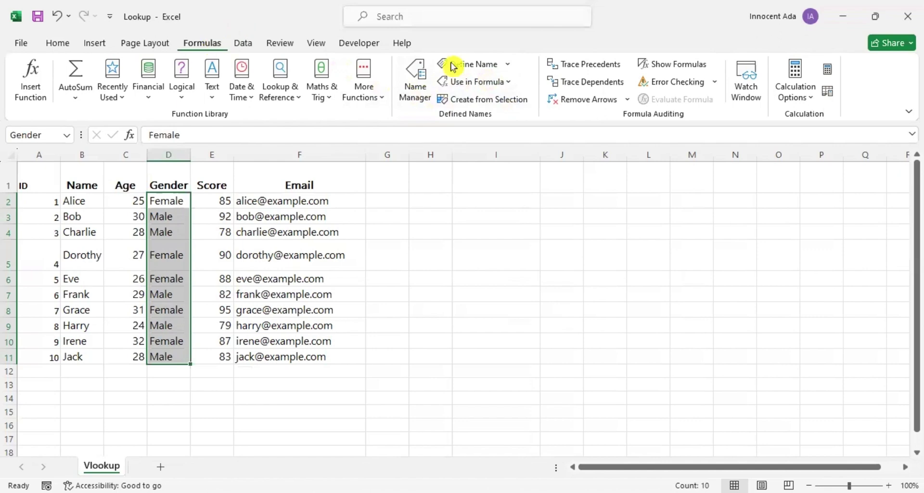
# Review the defined names Age, Gender and Score and the ranges they refer to in the Name Manager.
pyautogui.click(414, 84)
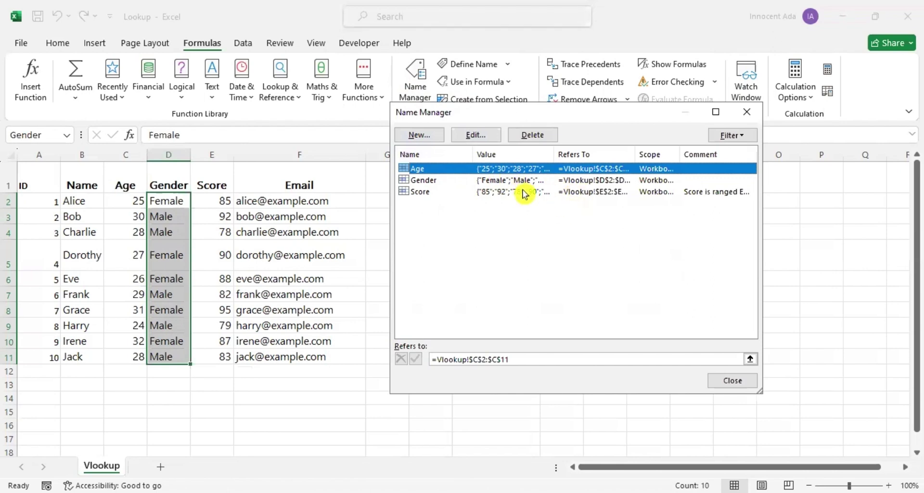
pyautogui.click(422, 180)
pyautogui.click(423, 192)
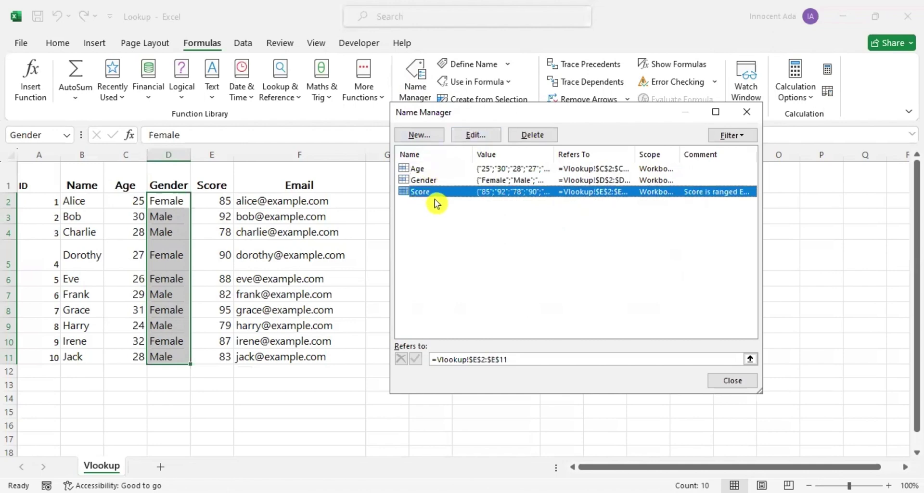
pyautogui.click(477, 135)
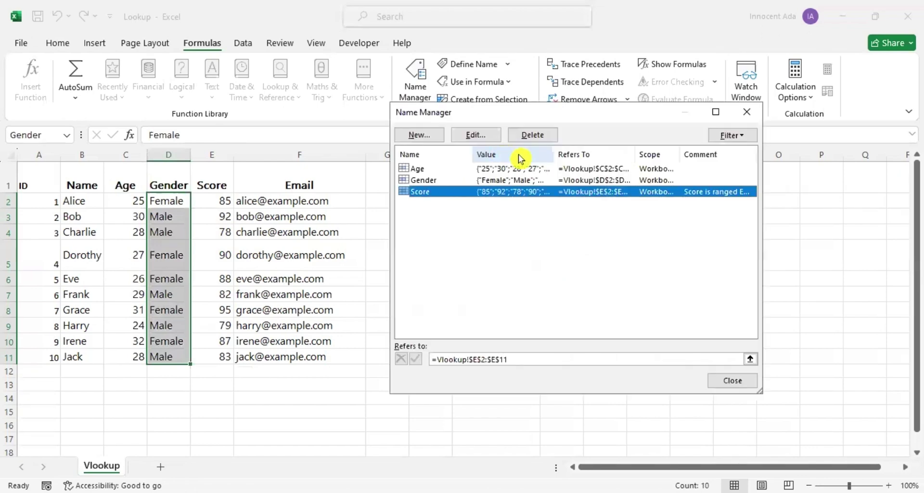
pyautogui.click(430, 181)
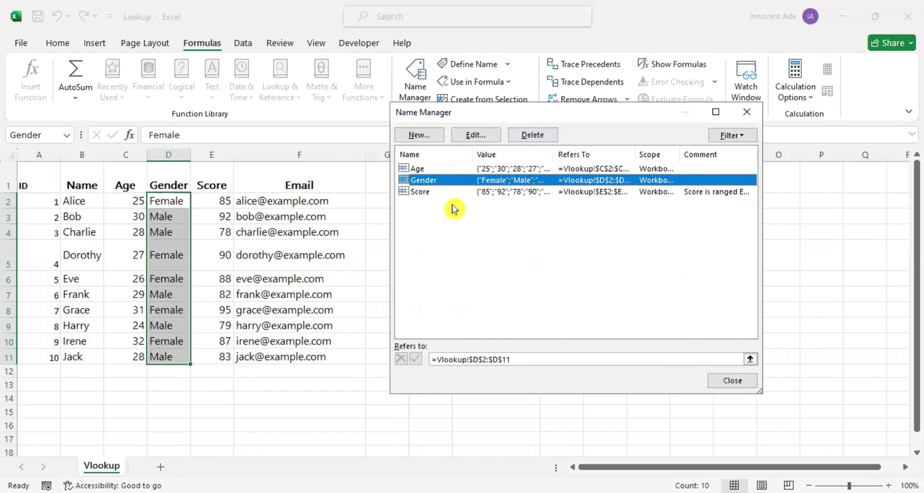
pyautogui.click(732, 378)
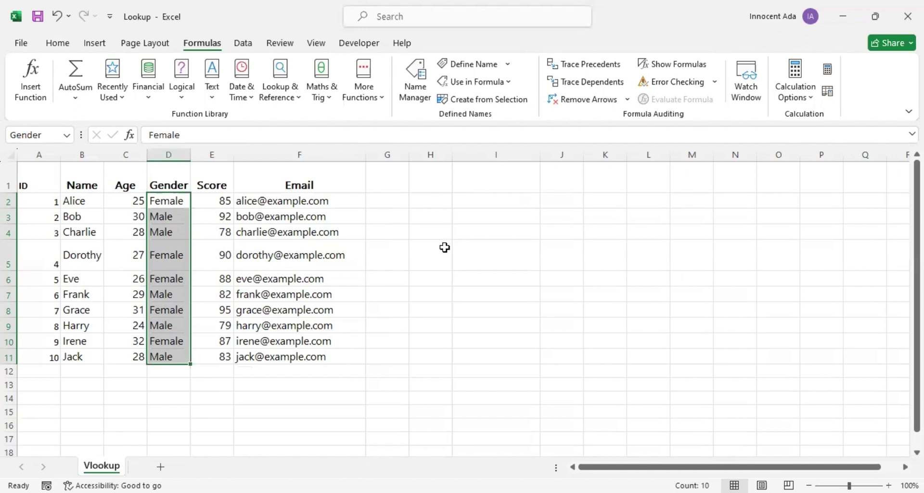
# Enter the label "Sum of Scores" in cell H5 and fit column H to the text.
pyautogui.click(429, 258)
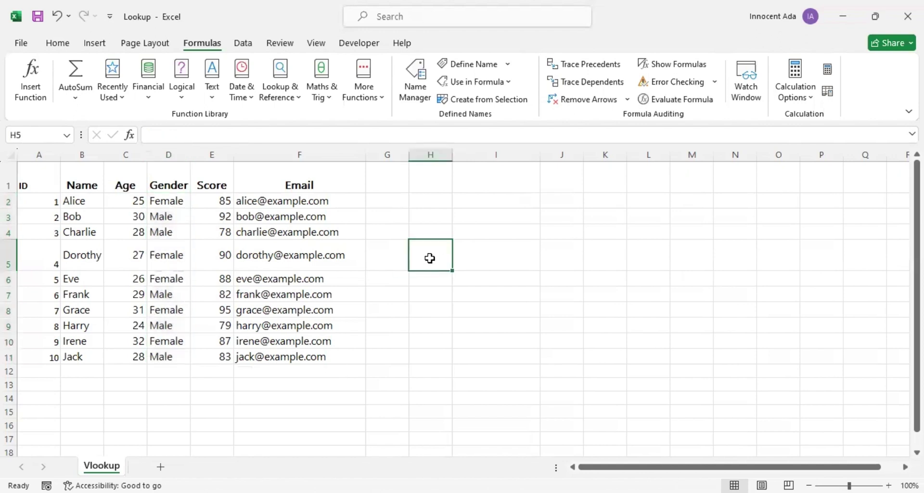
pyautogui.write('Sum of ')
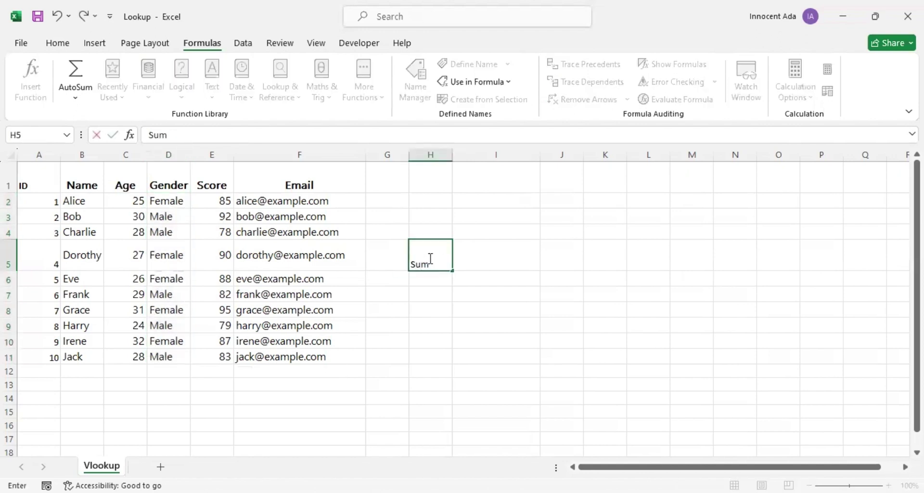
pyautogui.write('Scores')
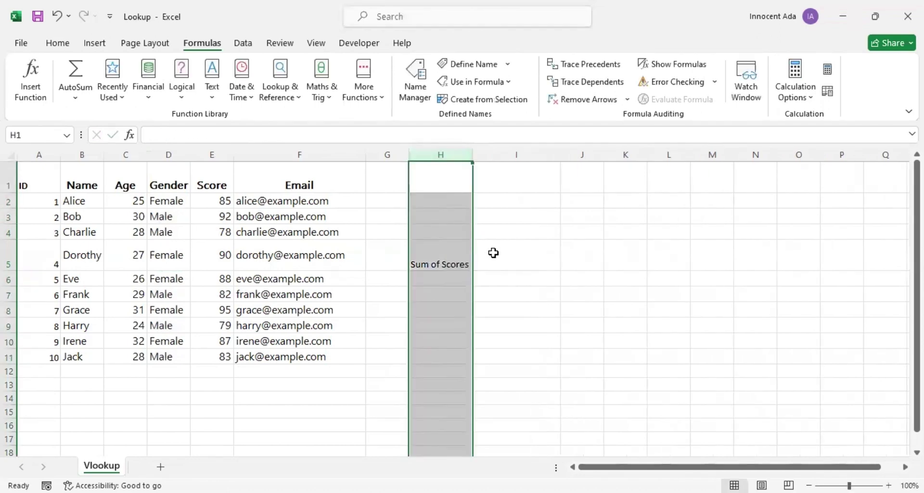
# Calculate the total of the scores in cell I5 with the formula =sum(Score), using the named range.
pyautogui.click(494, 253)
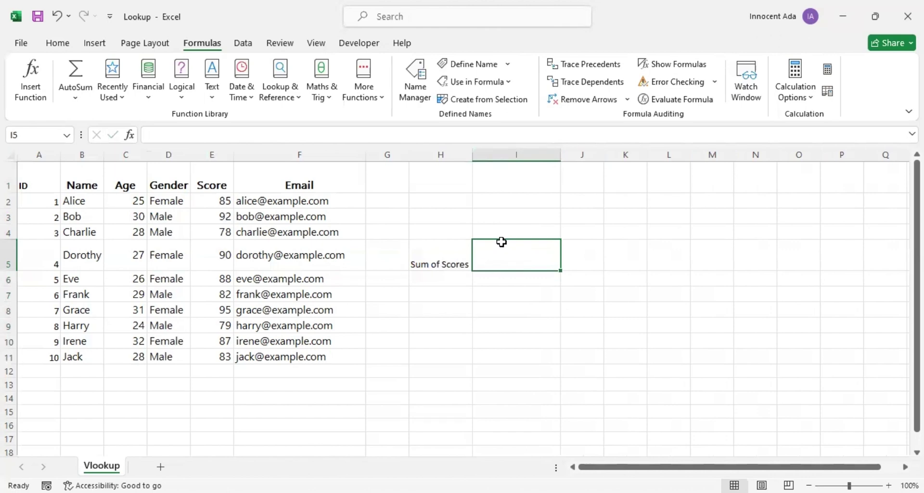
pyautogui.write('=')
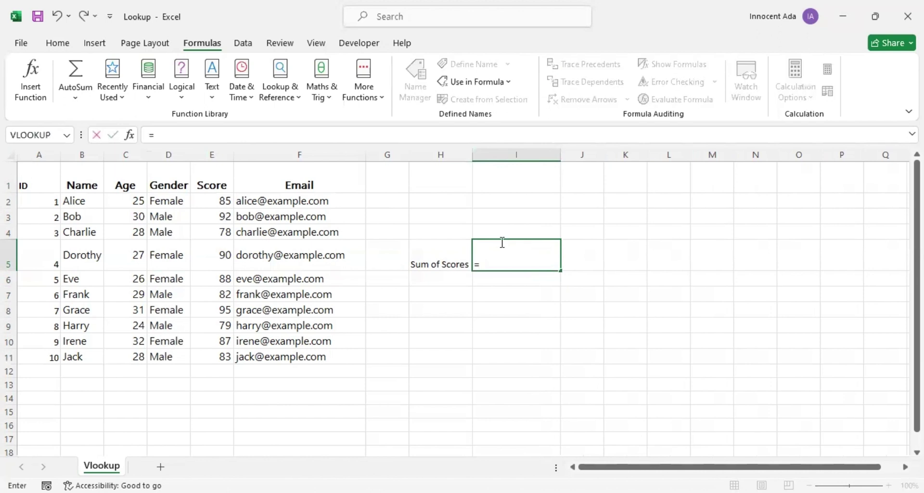
pyautogui.write('sum(')
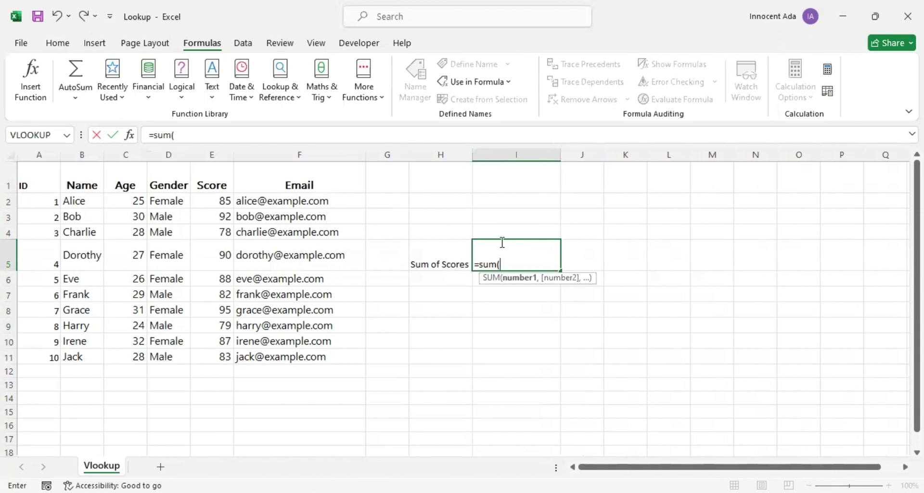
pyautogui.write('Score')
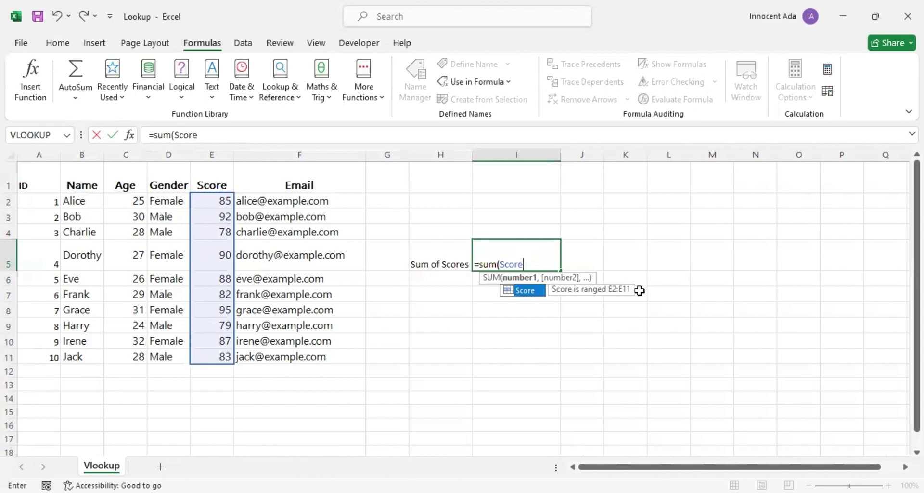
pyautogui.write(')')
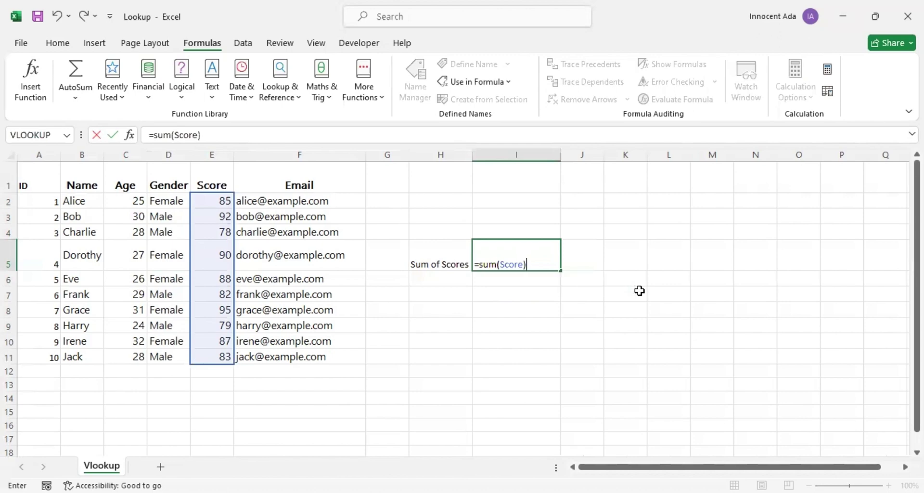
pyautogui.press('Return')
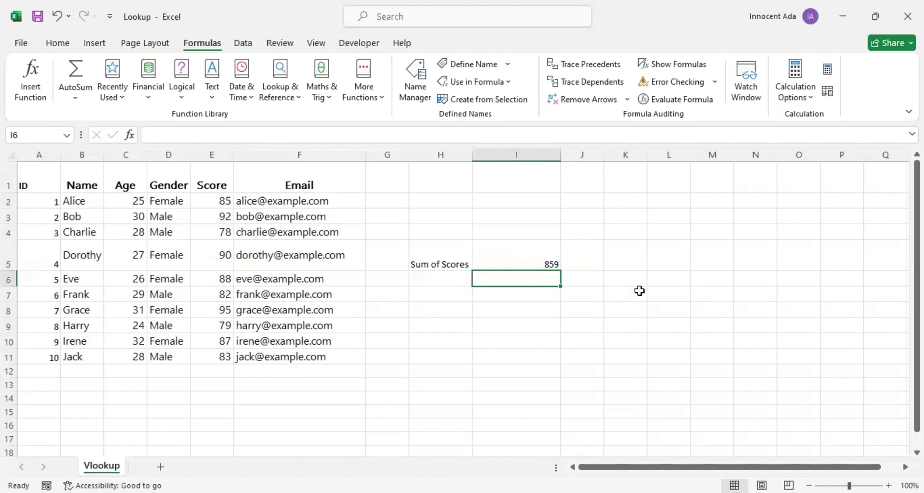
# Enter the label "Average of Scores" in cell H6 and fit column H to the text.
pyautogui.press('Left')
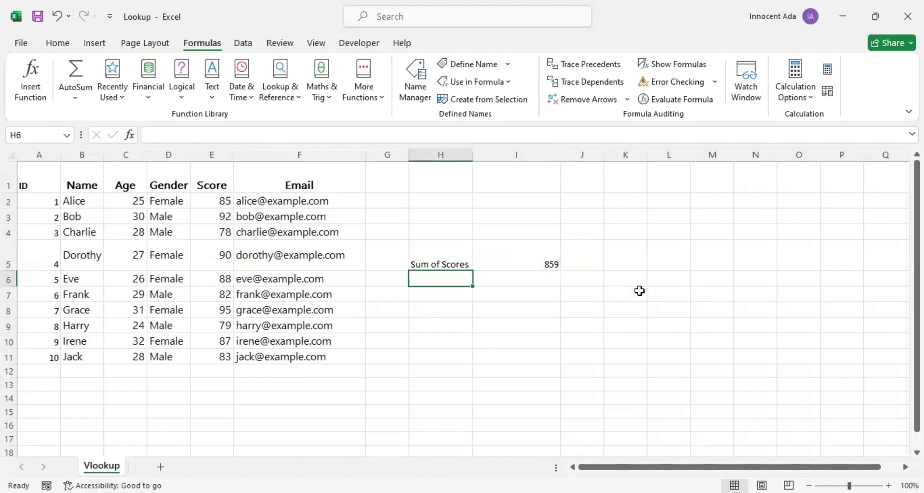
pyautogui.write('Average of S')
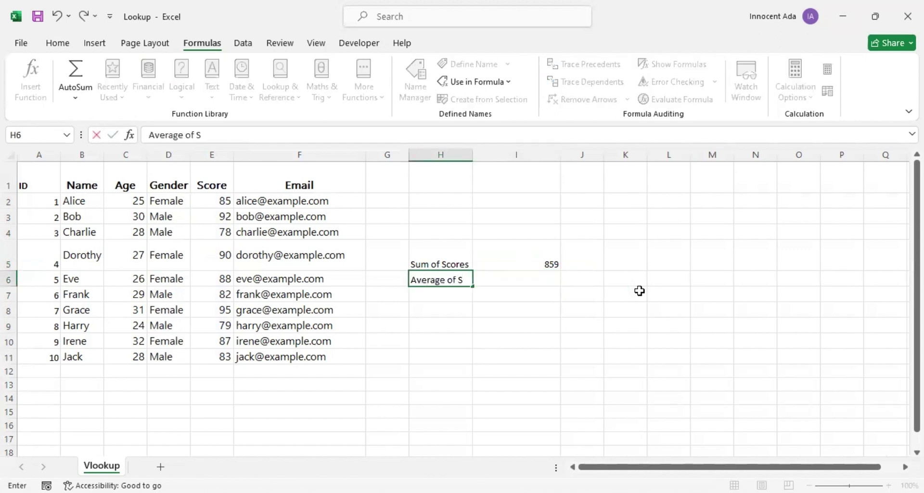
pyautogui.write('cores')
pyautogui.doubleClick(474, 154)
pyautogui.click(535, 275)
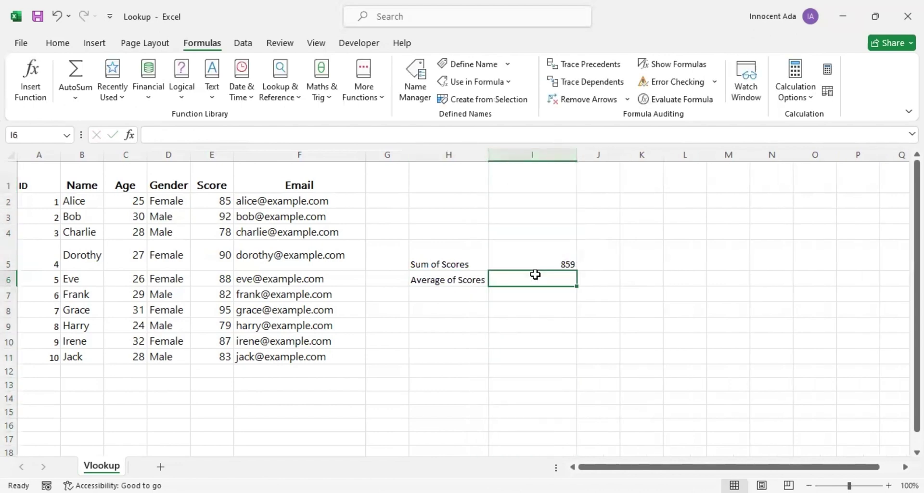
# Calculate the average of the scores in cell I6 with the formula =average(Score), using the named range.
pyautogui.write('=')
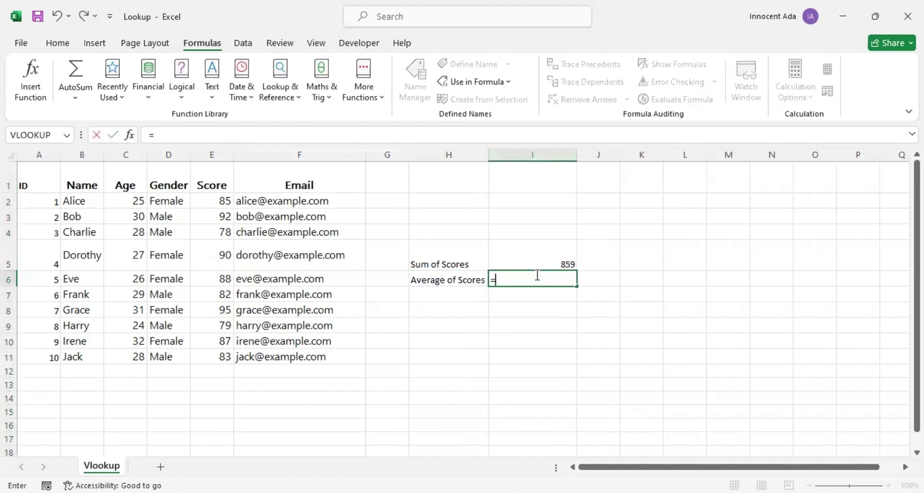
pyautogui.write('average(')
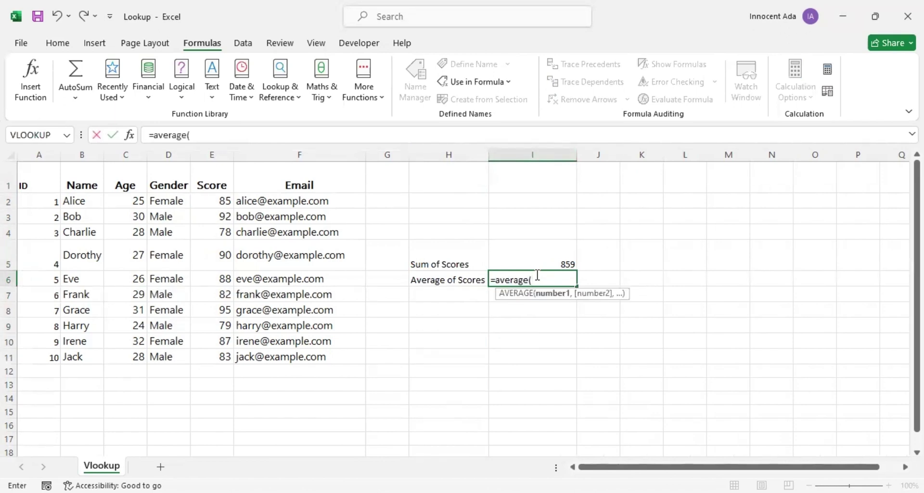
pyautogui.write('Score')
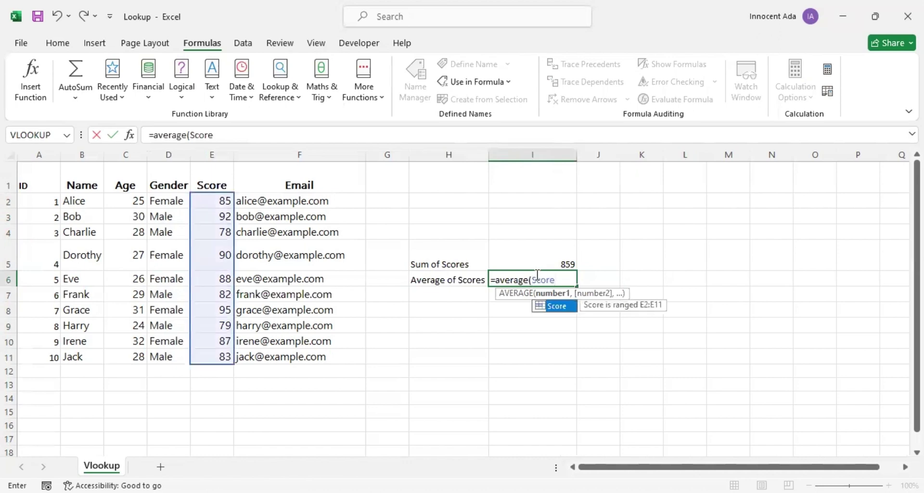
pyautogui.write(')')
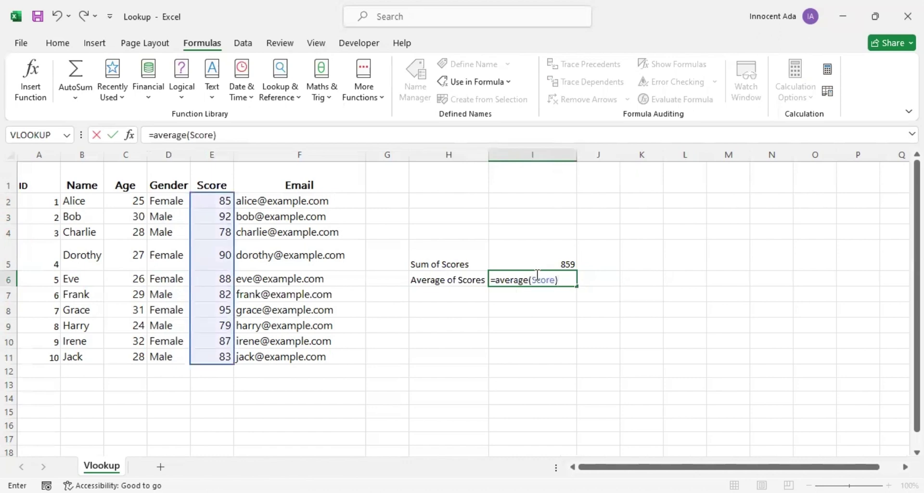
pyautogui.press('Return')
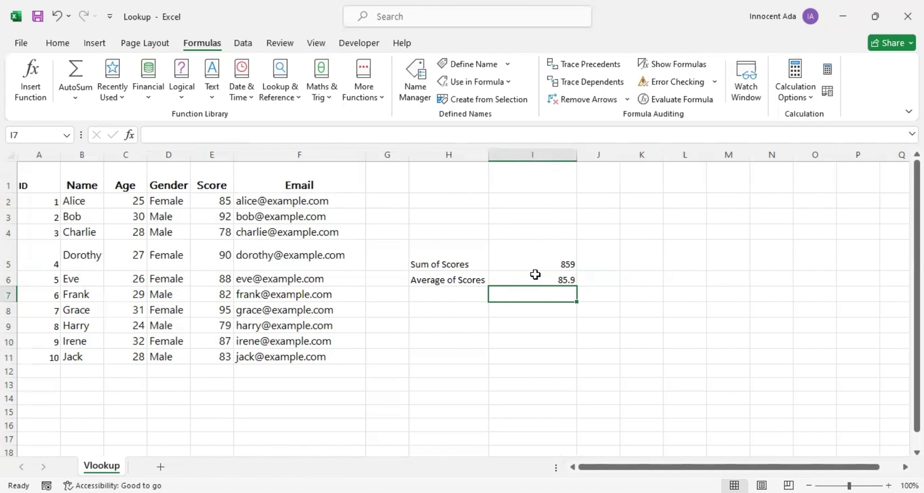
# Enter the label "Minimum Score" in cell H7, below the average label.
pyautogui.press('Left')
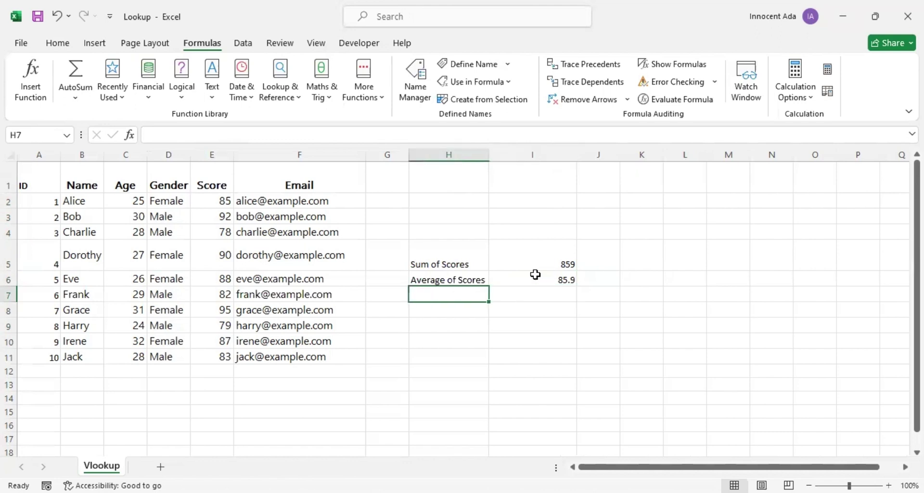
pyautogui.write('Minimum')
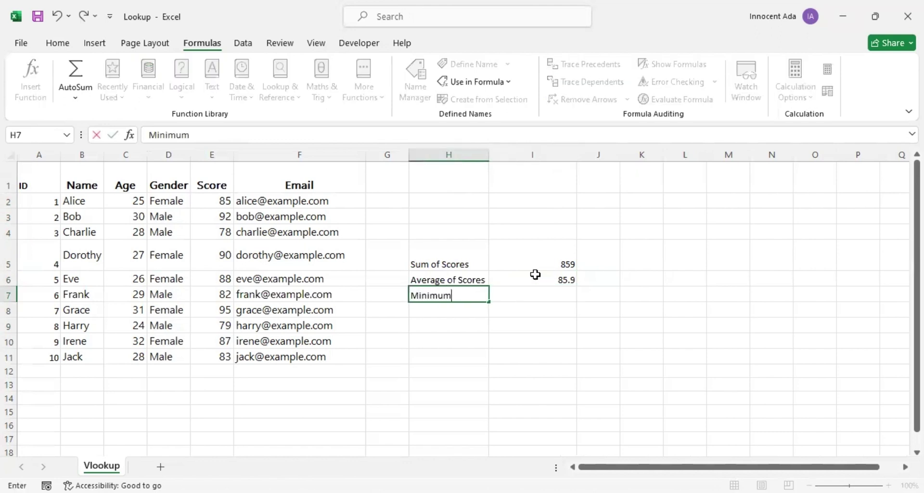
pyautogui.write(' Score')
# Find the lowest score in cell I7 with the formula =Min(Score), using the named range.
pyautogui.click(521, 294)
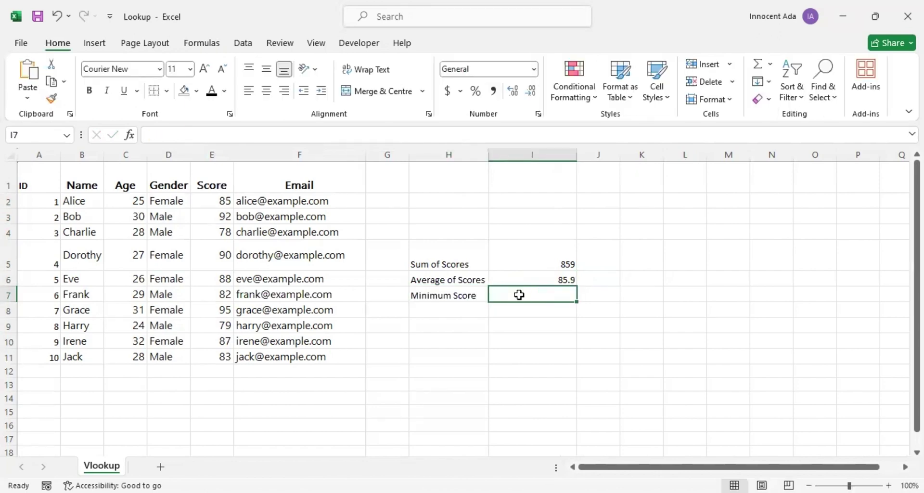
pyautogui.write('=')
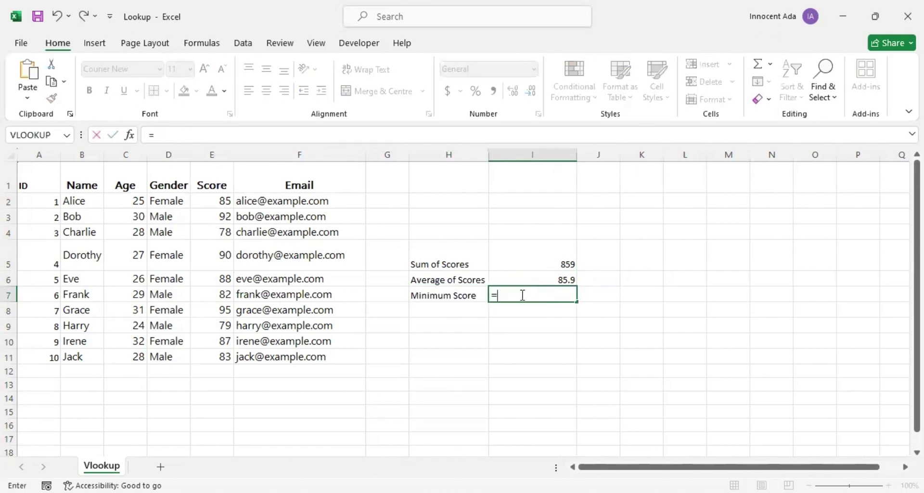
pyautogui.write('Min')
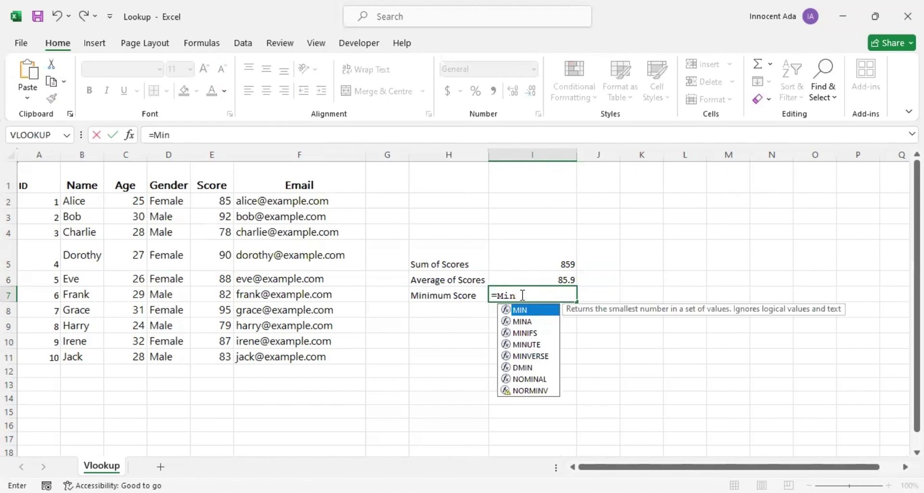
pyautogui.write('(')
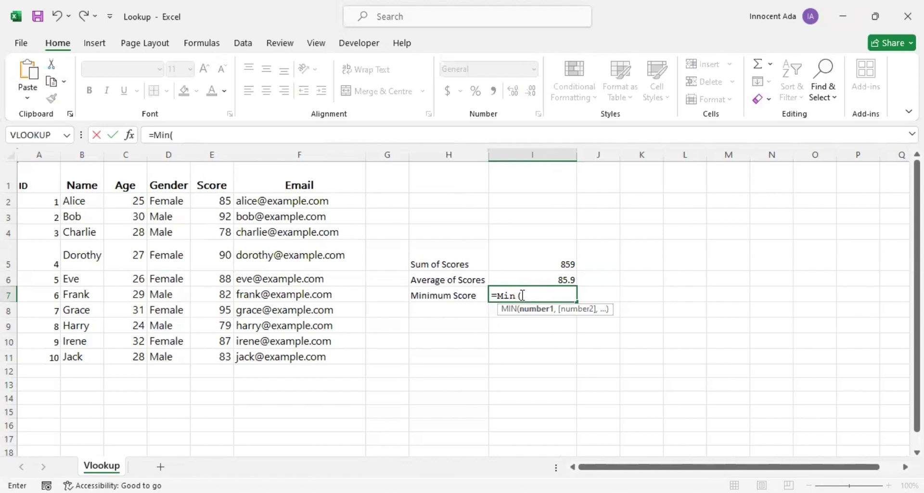
pyautogui.write('Score')
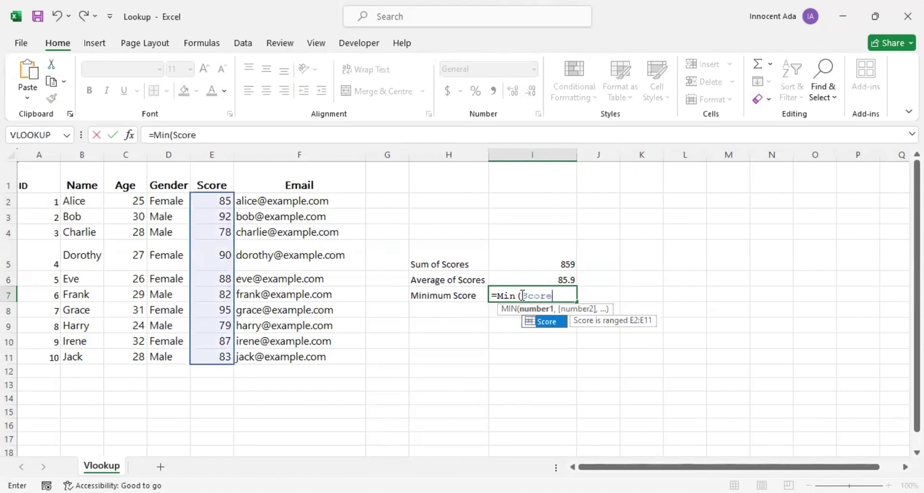
pyautogui.write(')')
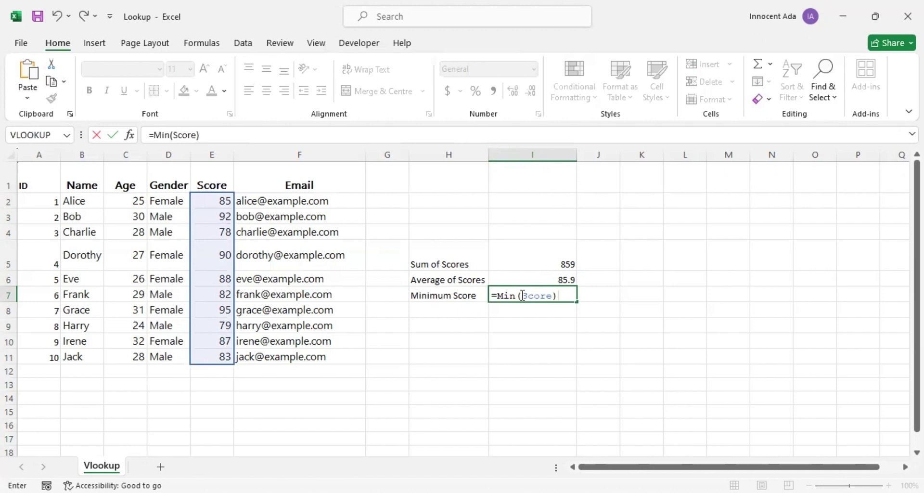
pyautogui.press('Return')
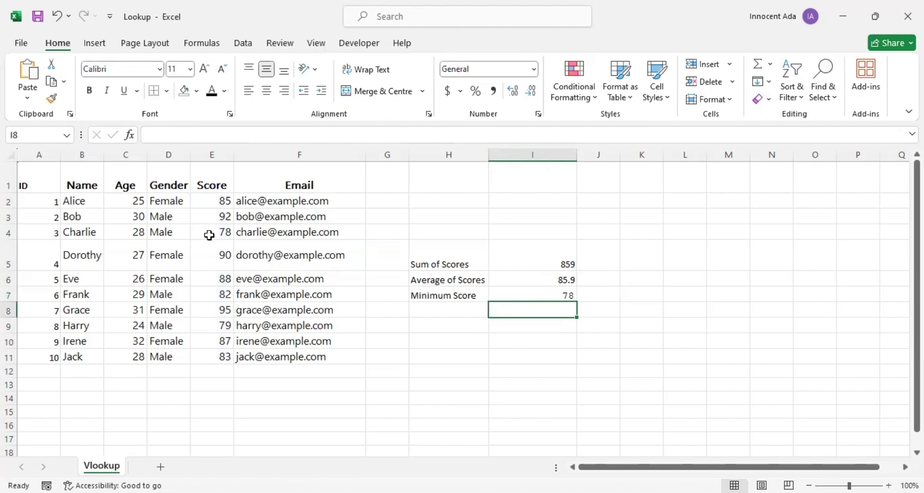
# Enter the label "Maximum Score" in cell H8, below the minimum label.
pyautogui.click(424, 310)
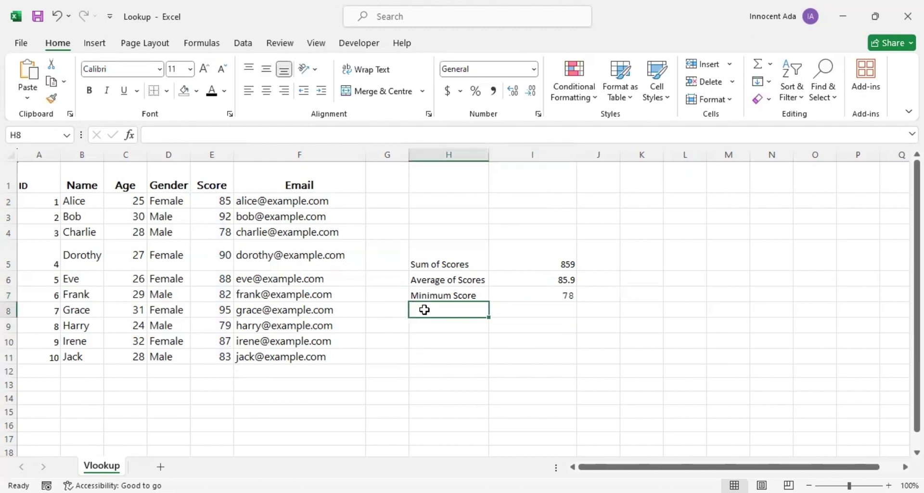
pyautogui.write('Maximum Score')
pyautogui.press('Tab')
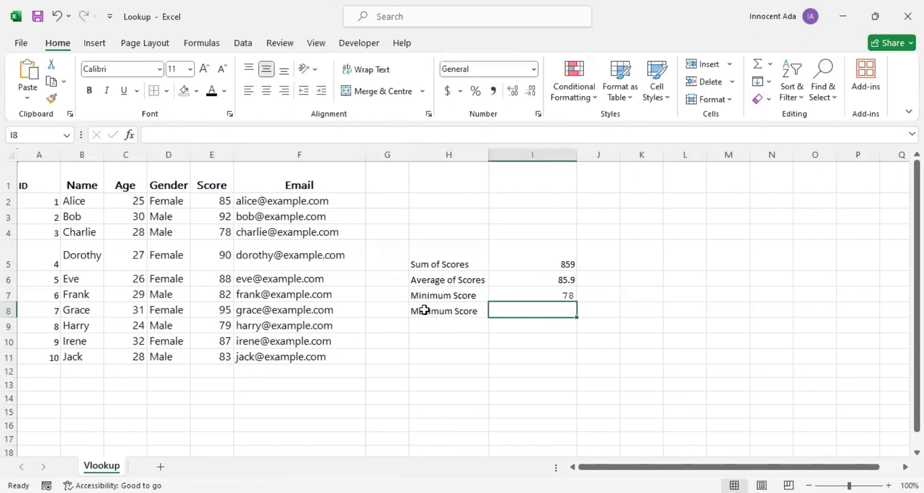
# Find the highest score in cell I8 with the formula =Max(Score), using the named range.
pyautogui.write('=')
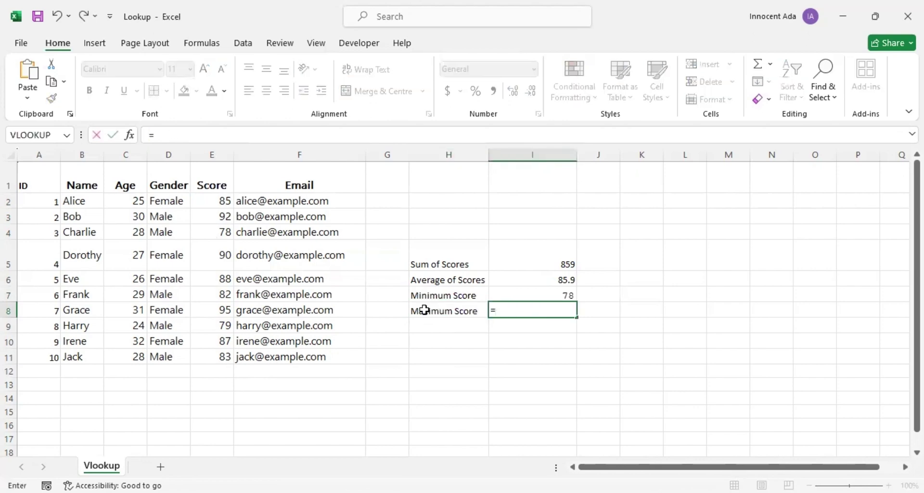
pyautogui.write('Max')
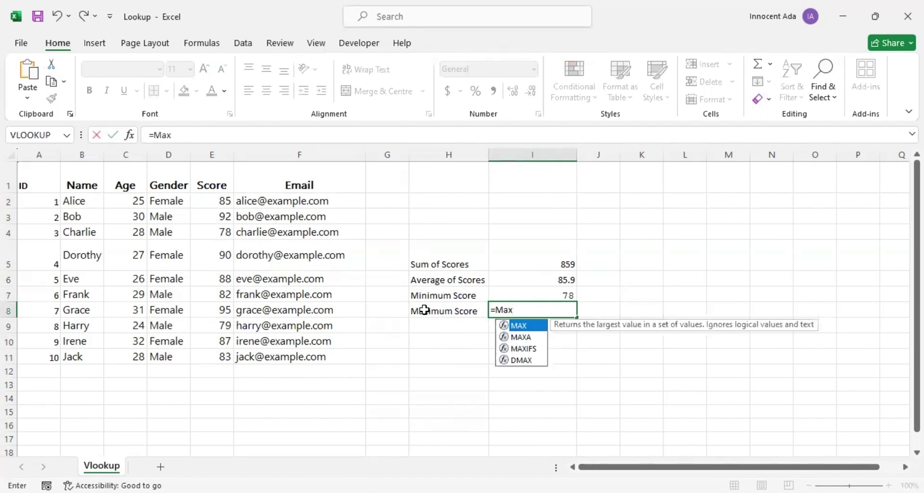
pyautogui.write('(')
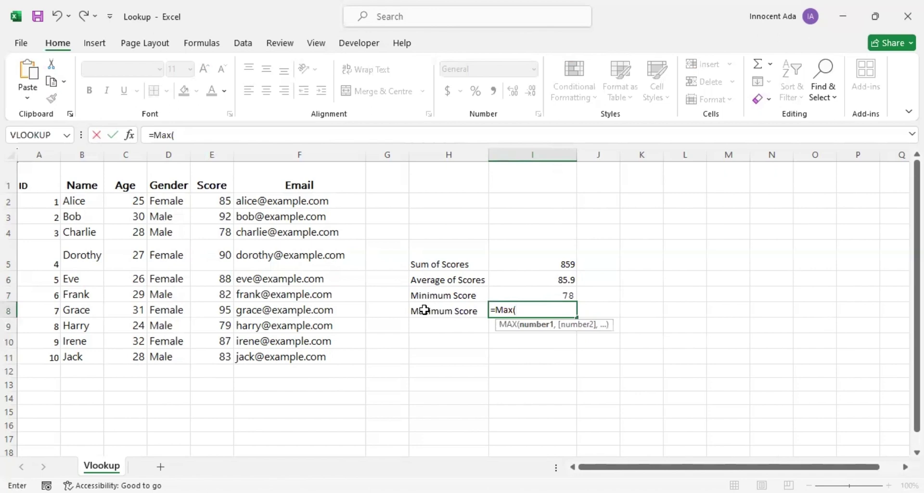
pyautogui.write('Score')
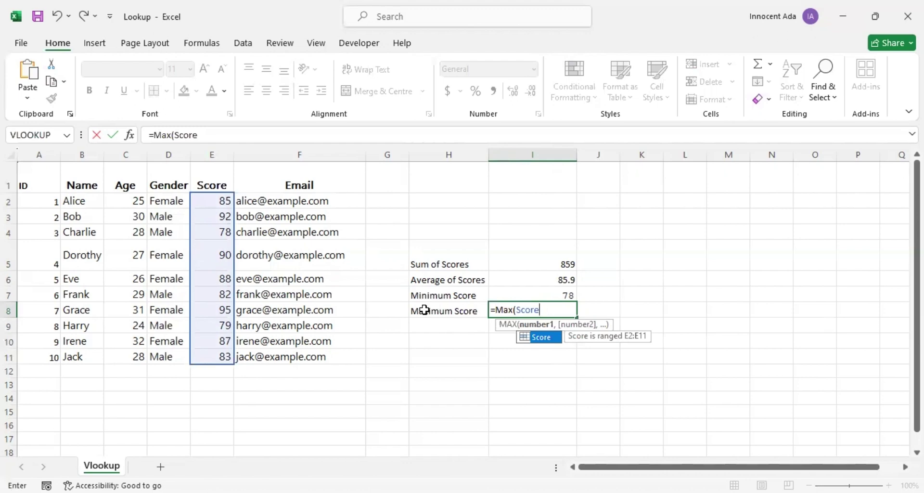
pyautogui.write('s')
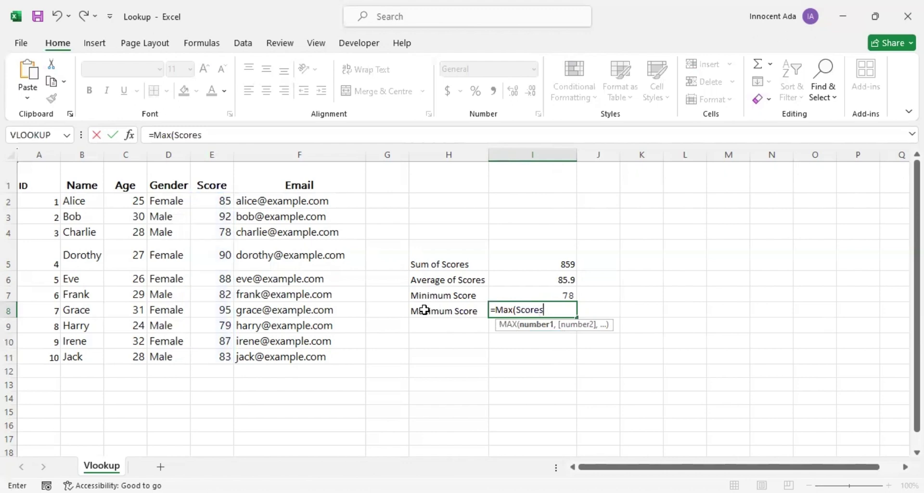
pyautogui.press('BackSpace')
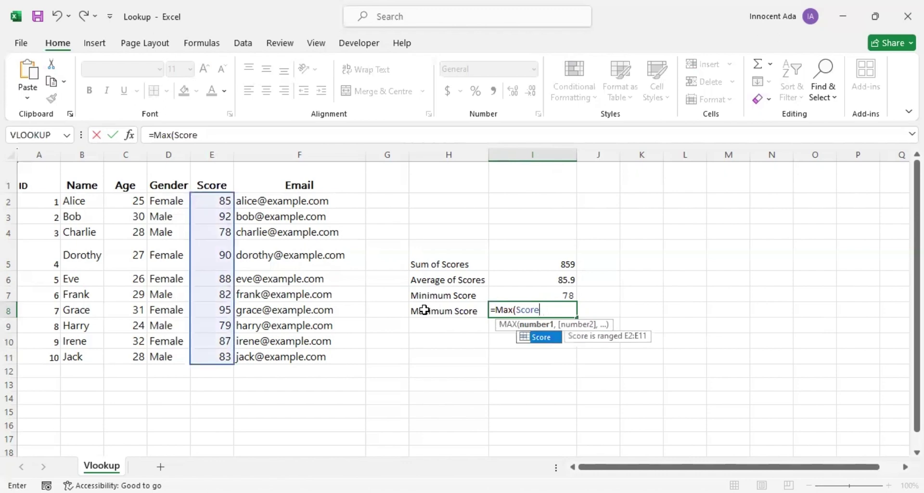
pyautogui.press('Return')
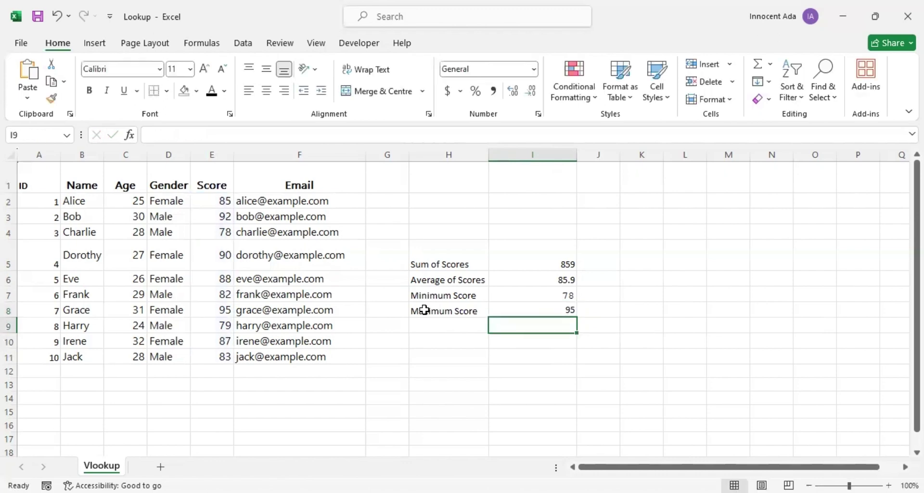
# Enter the label "Sum of Age" in cell H11 to start a second block of calculations.
pyautogui.click(422, 328)
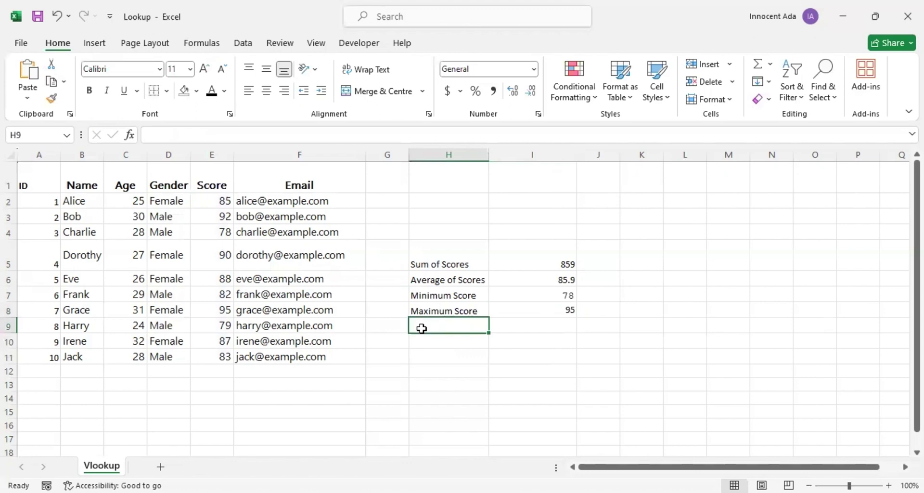
pyautogui.click(445, 351)
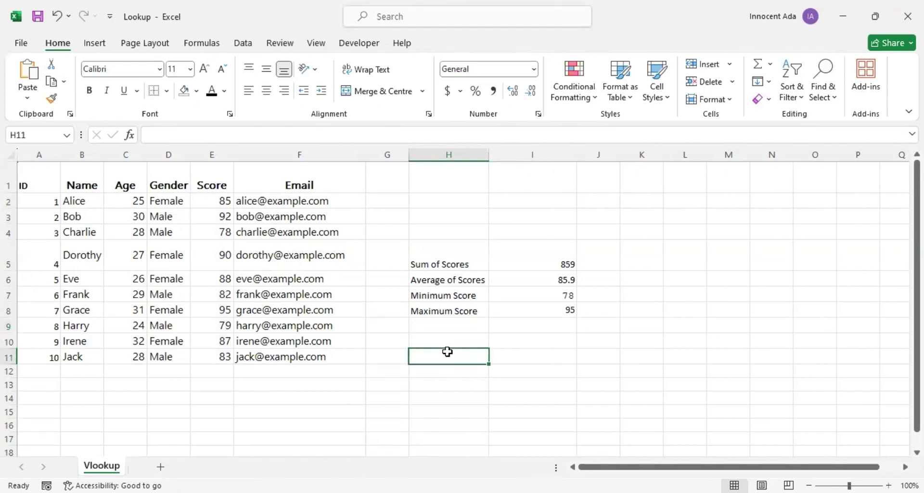
pyautogui.write('Sum of Age')
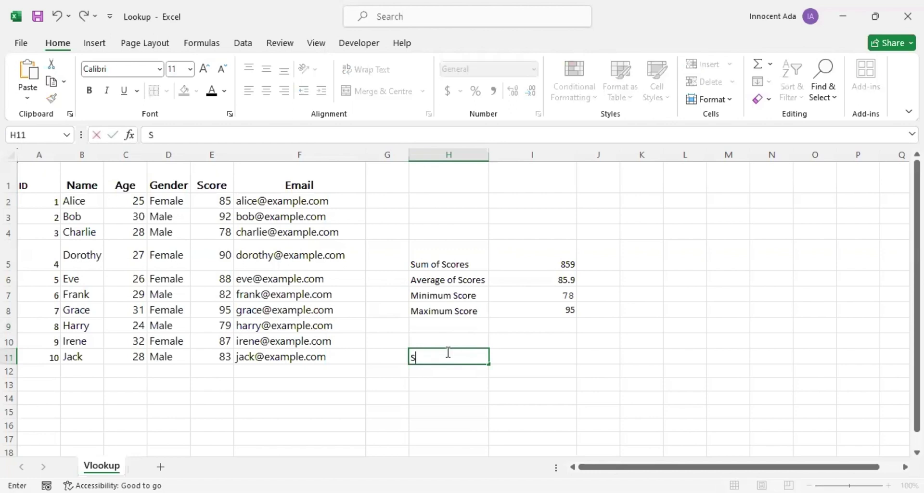
pyautogui.press('Tab')
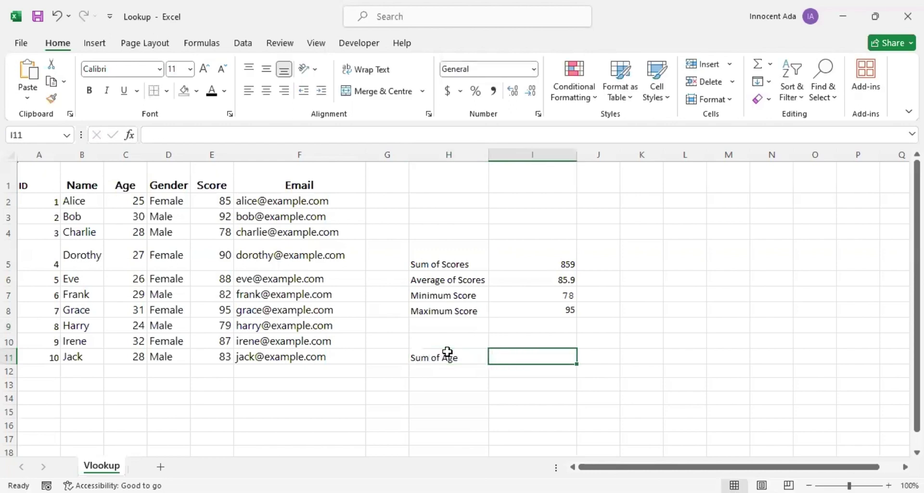
# Calculate the total of the ages in cell I11 with the formula =sum(Age), using the named range.
pyautogui.write('=')
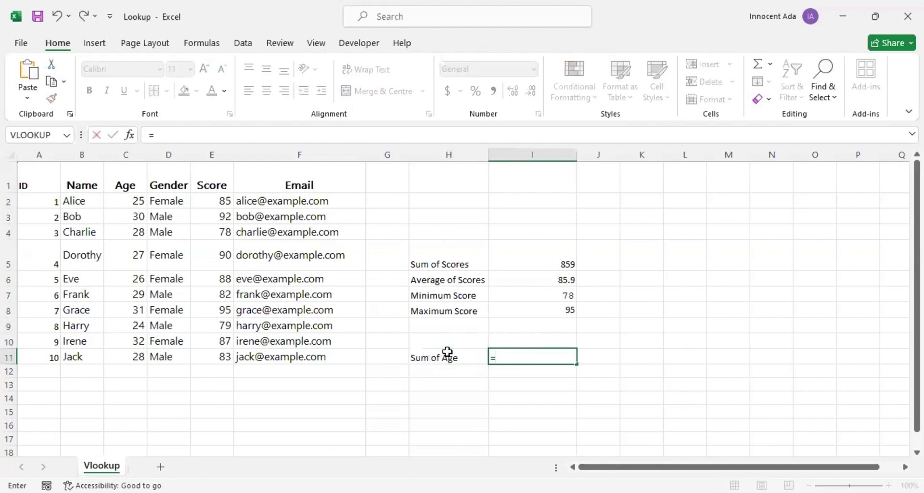
pyautogui.write('sum(')
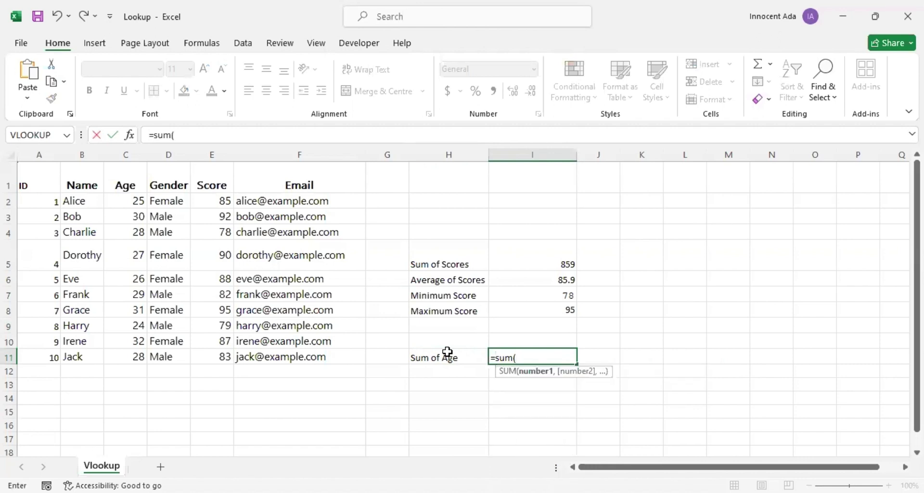
pyautogui.write('Age')
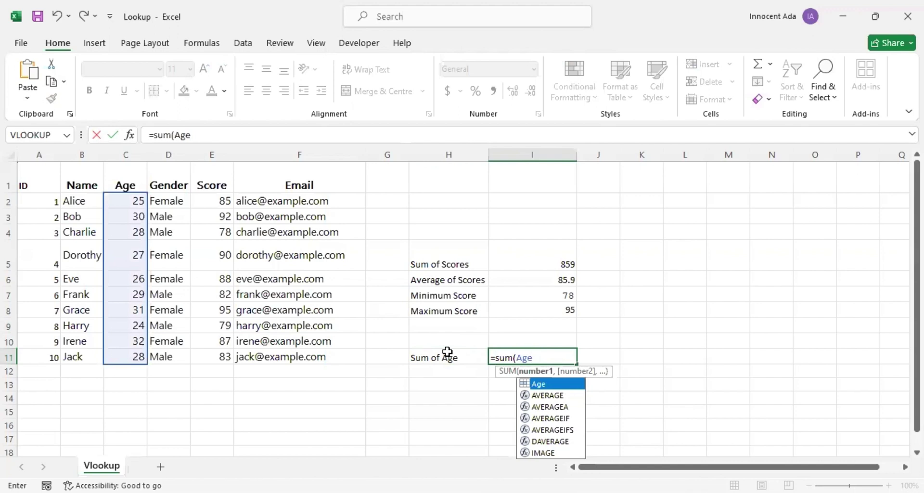
pyautogui.press('Return')
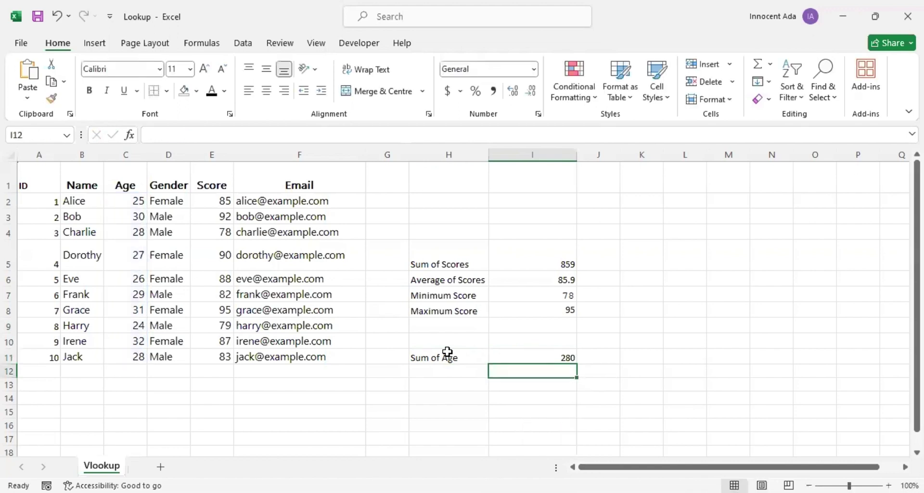
# Copy the average, minimum and maximum score labels into H12:H14 and calculate the average age in I12 with the formula =average(Age).
pyautogui.click(429, 372)
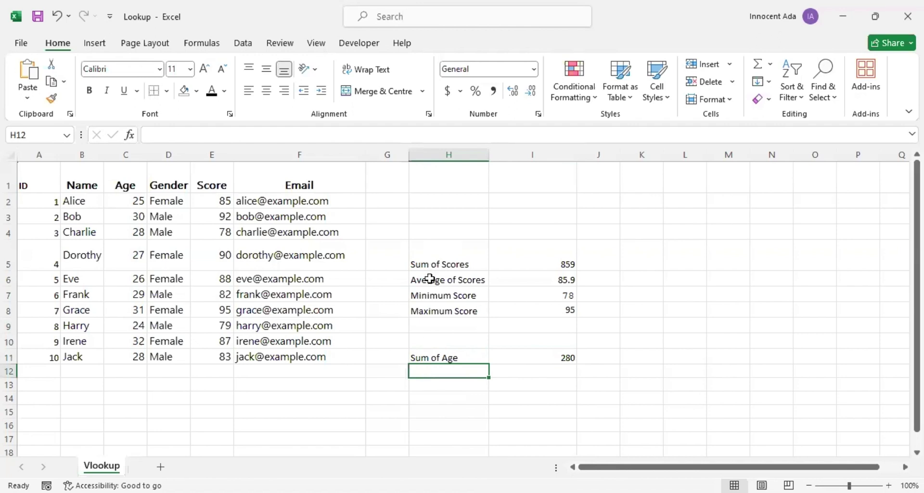
pyautogui.click(503, 369)
pyautogui.write('=')
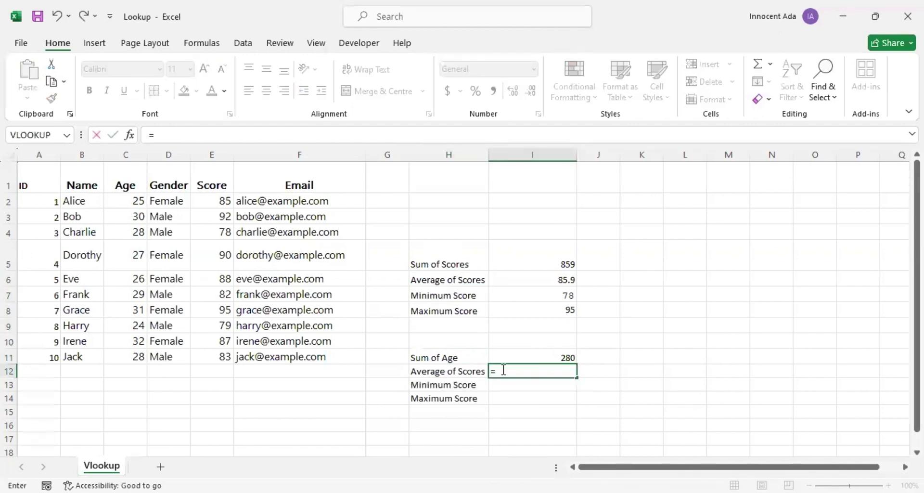
pyautogui.write('average')
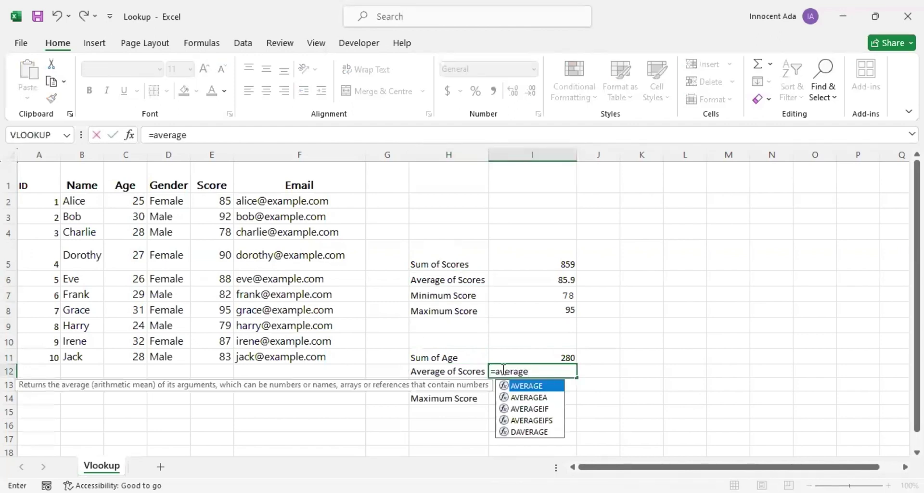
pyautogui.write('(')
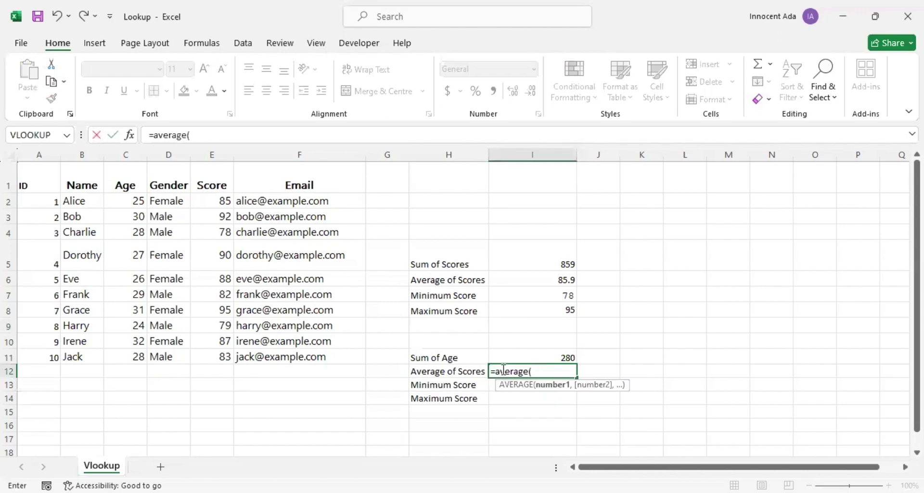
pyautogui.write('age')
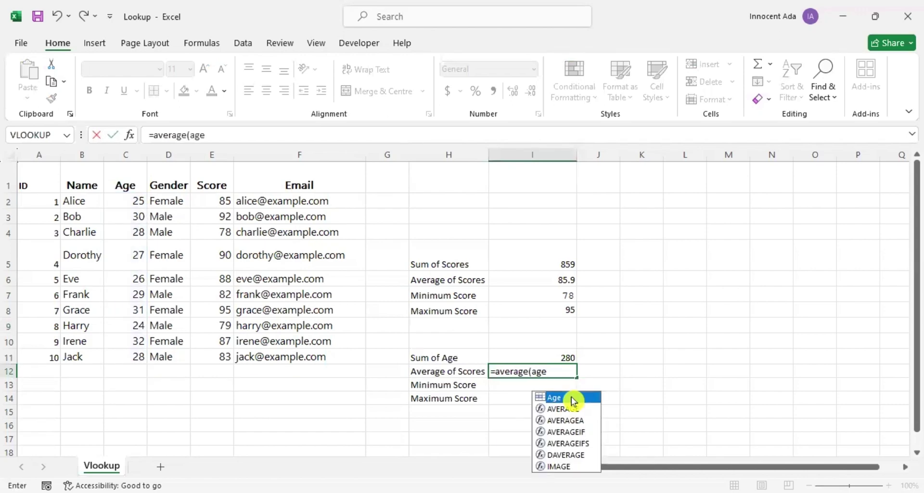
pyautogui.doubleClick(573, 400)
pyautogui.write(')')
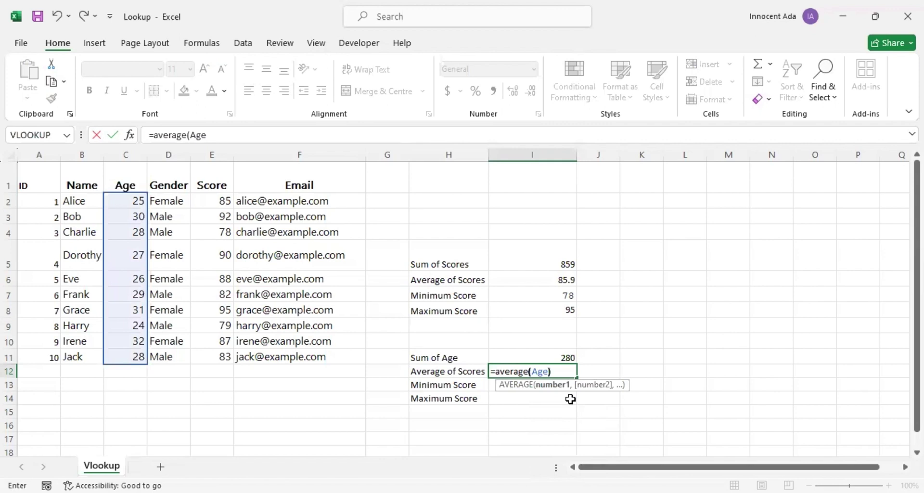
pyautogui.press('Return')
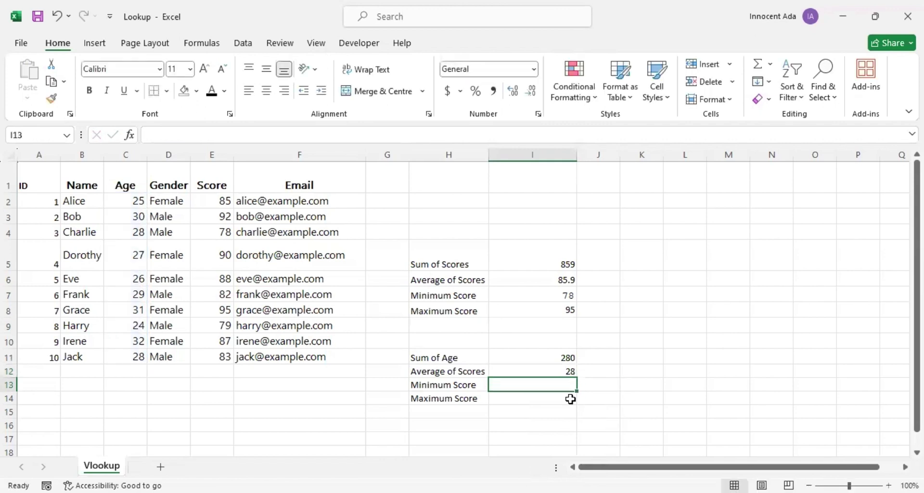
# Reword the labels in H12:H14 to "Average of Age", "Minimum Age" and "Maximum Age", and find the lowest age in I13 with =min(Age).
pyautogui.click(473, 385)
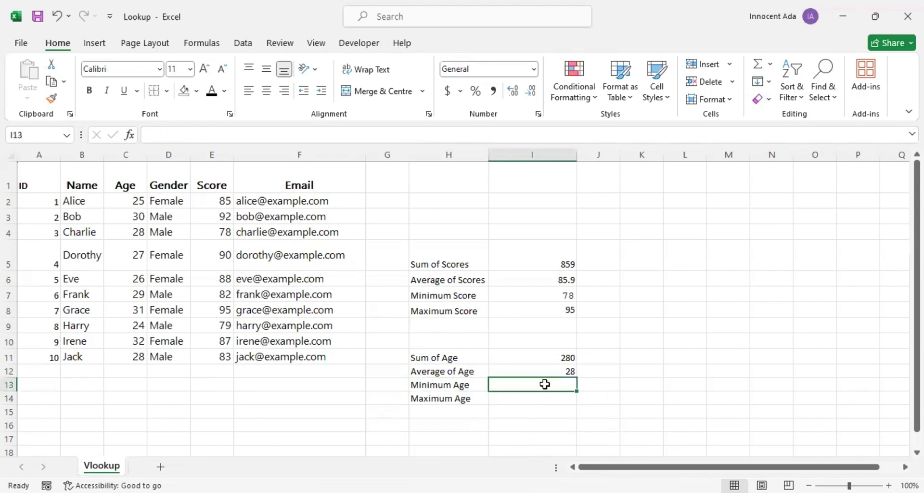
pyautogui.write('=')
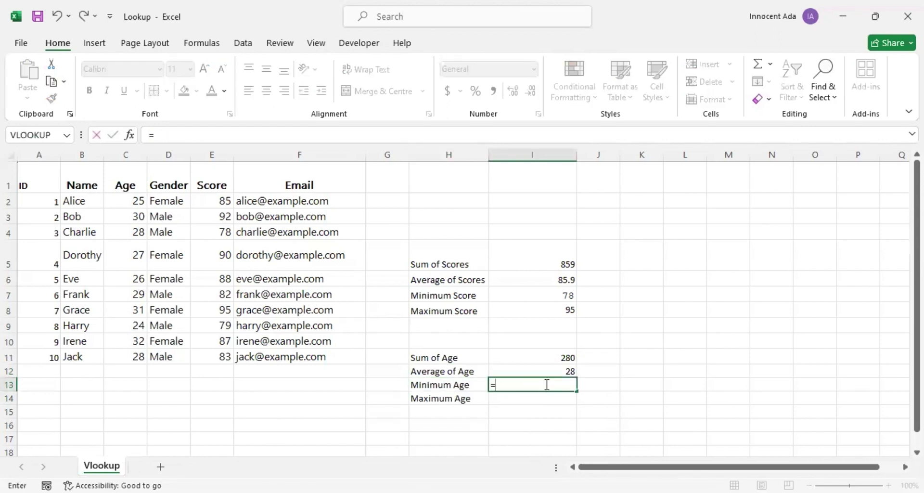
pyautogui.write('min(Age')
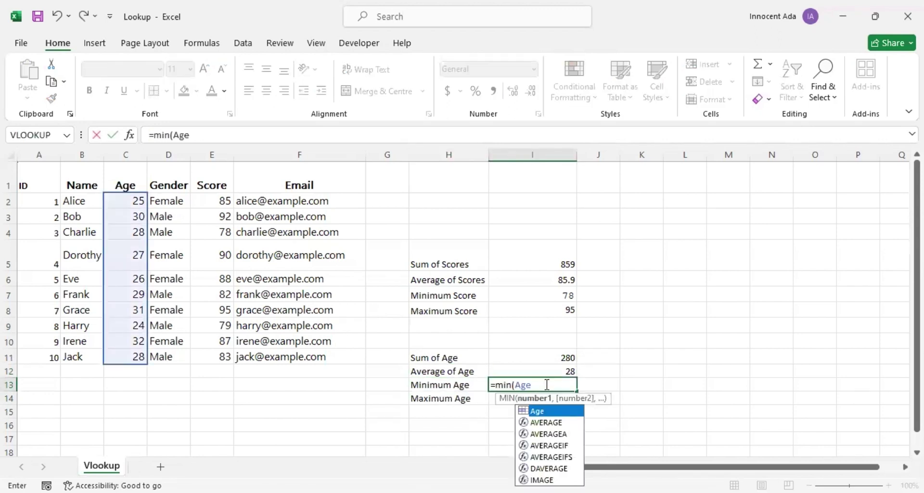
pyautogui.press('Return')
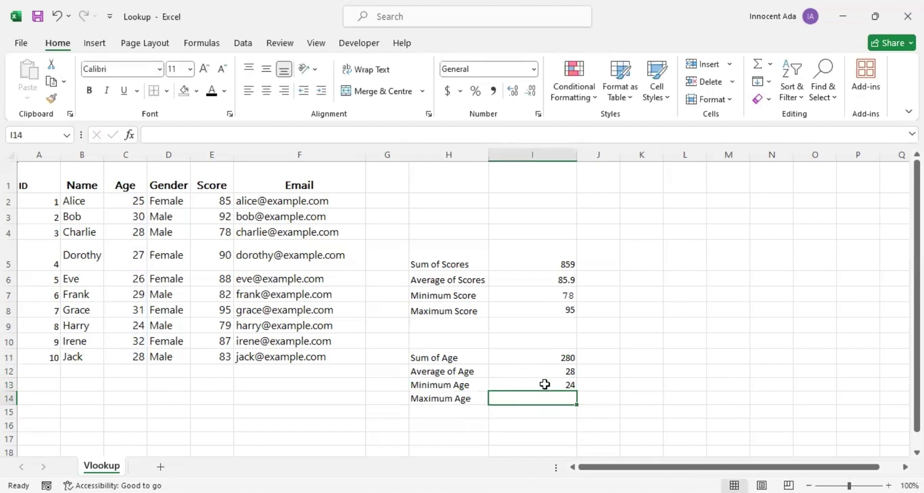